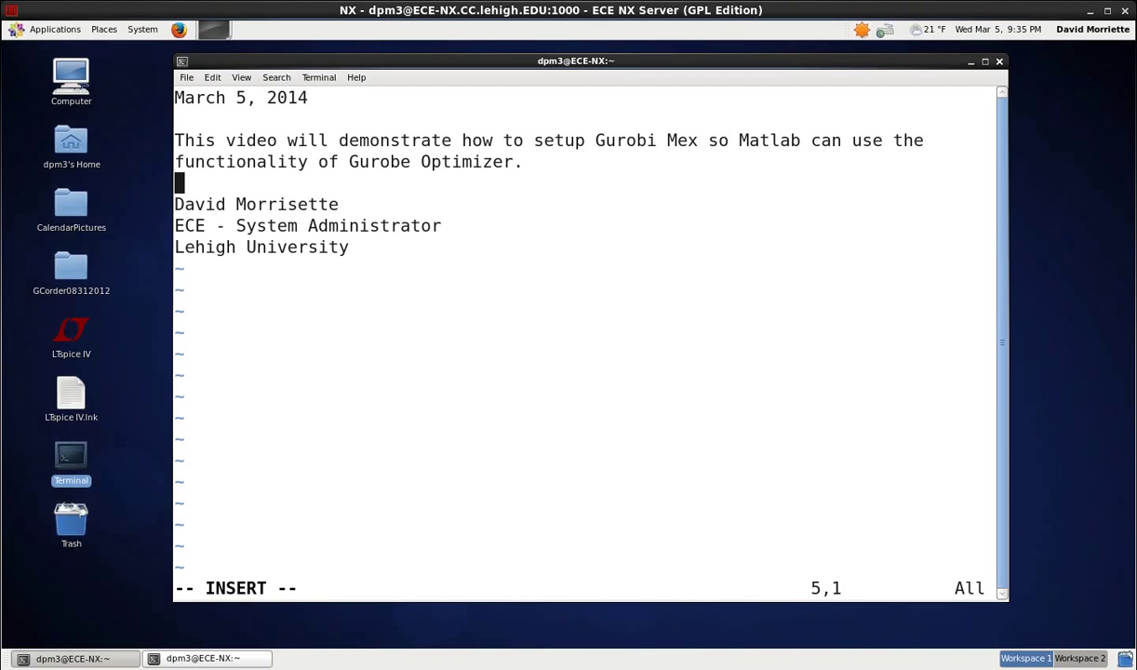
Leave insert mode and change the 'e' in 'Gurobe' on line 4 to 'i'.
key("Escape")
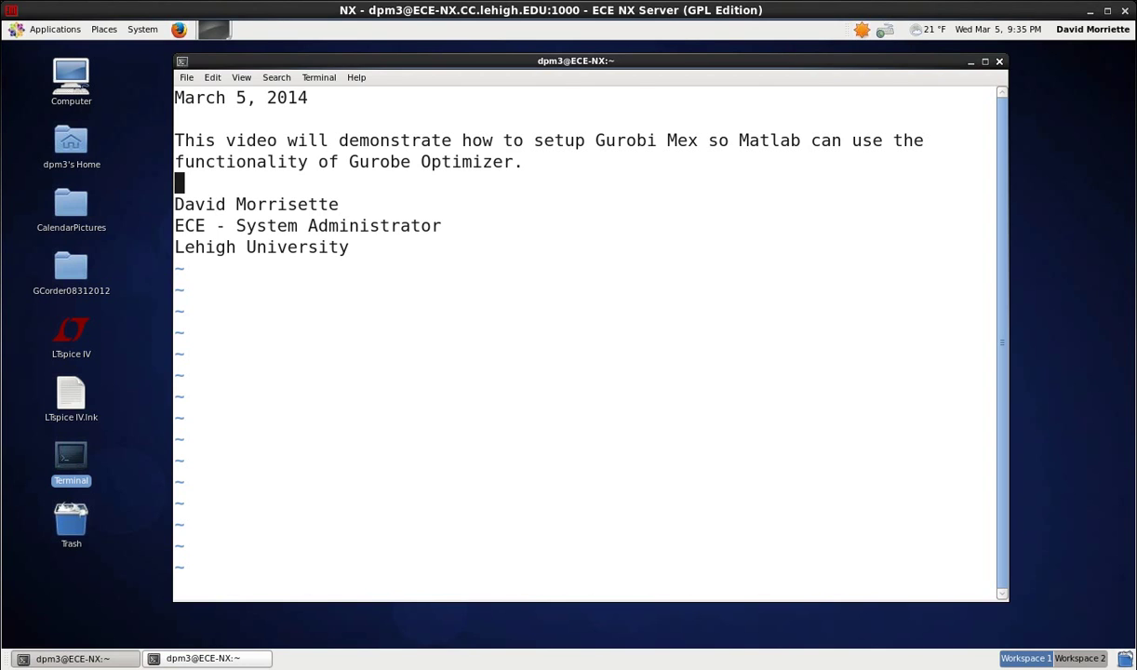
key("Up")
key("Right")
key("Right")
key("Right")
key("Right")
key("Right")
key("Right")
key("Right")
key("Right")
key("Right")
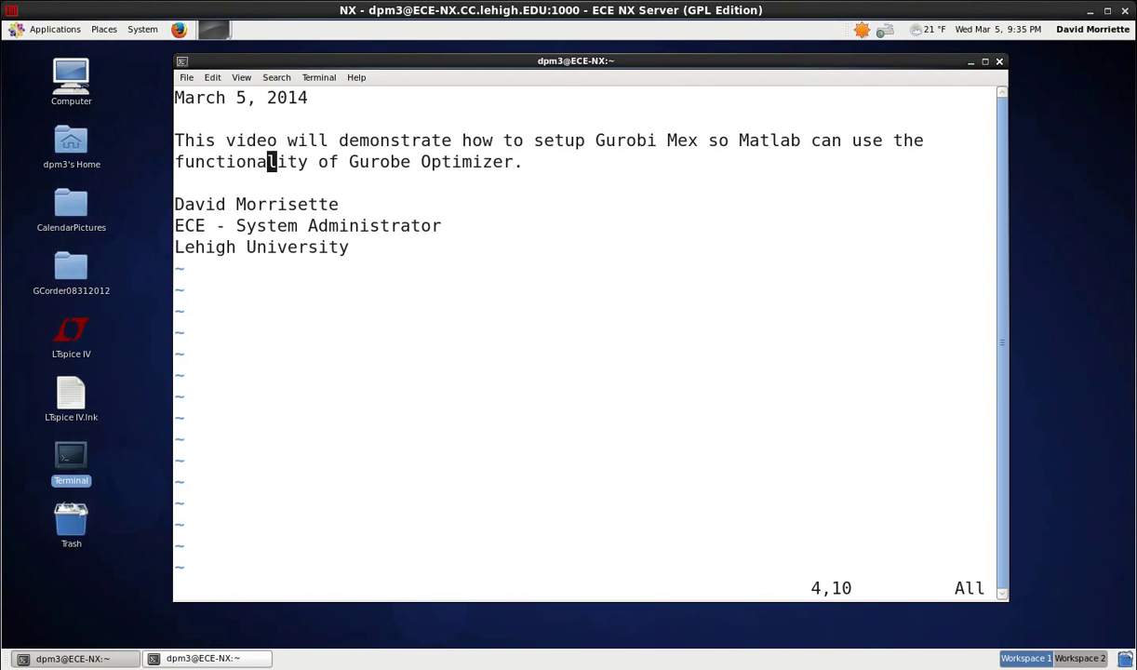
key("Right")
key("Right")
key("Right")
key("Right")
key("Right")
key("Right")
key("Right")
key("Right")
key("Right")
key("Right")
key("Right")
key("Right")
key("Right")
key("r")
key("i")
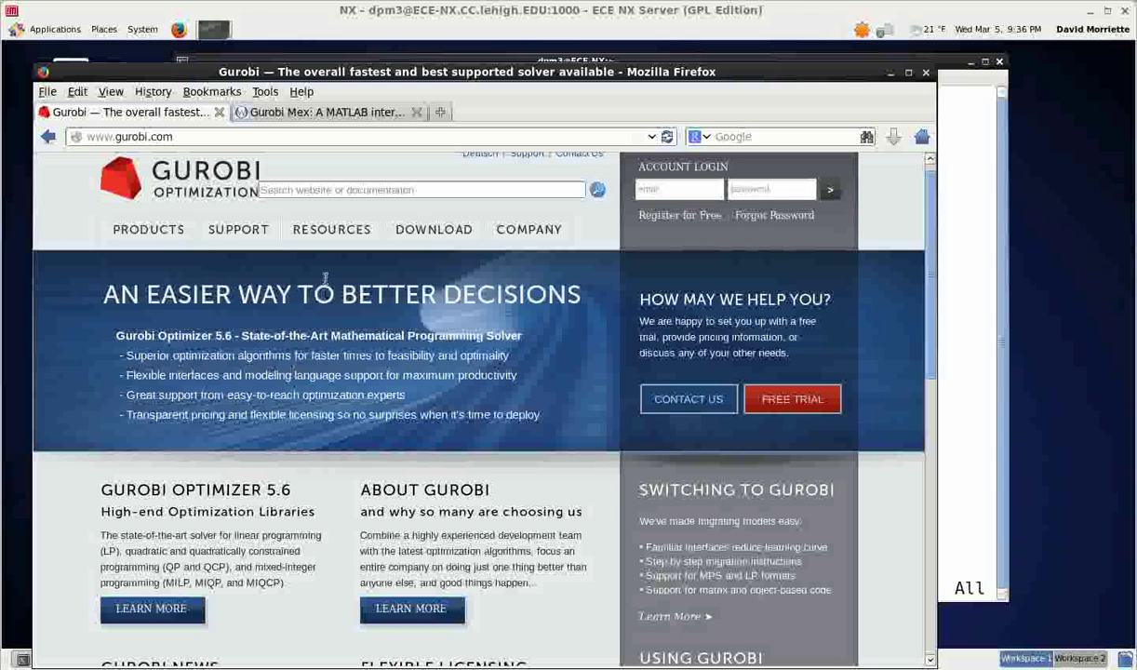
Switch to the Gurobi Mex tab to view the MATLAB interface documentation.
left_click(318, 114)
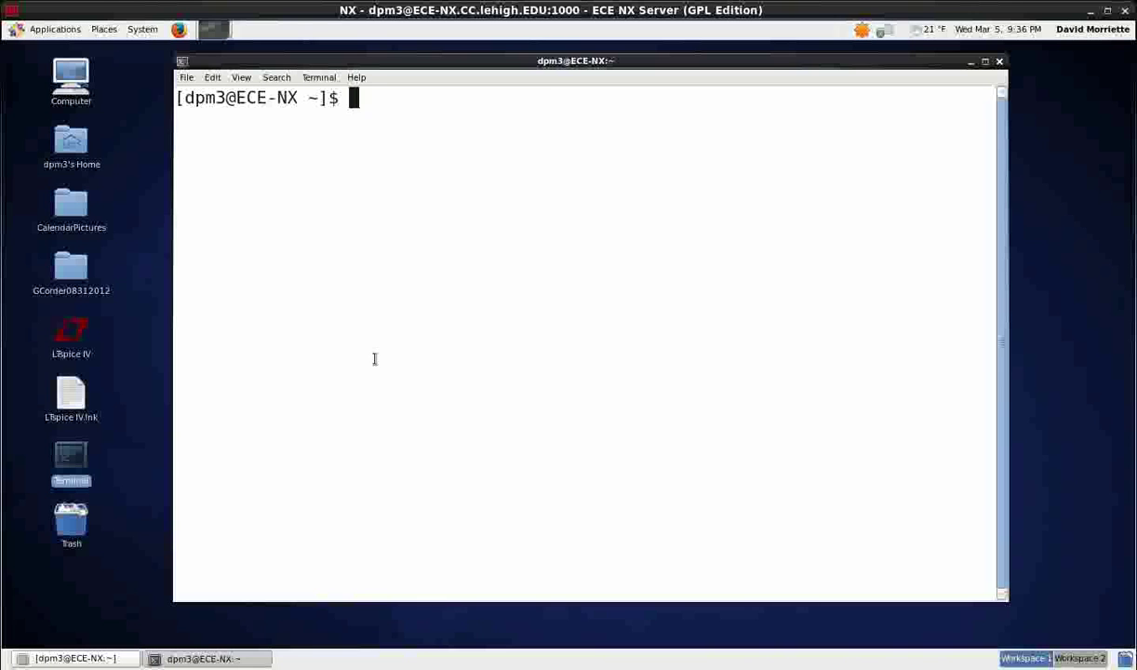
Log in as root to ece-opti780-01.cc.lehigh.edu with ssh -X, entering the key passphrase.
type("ssh")
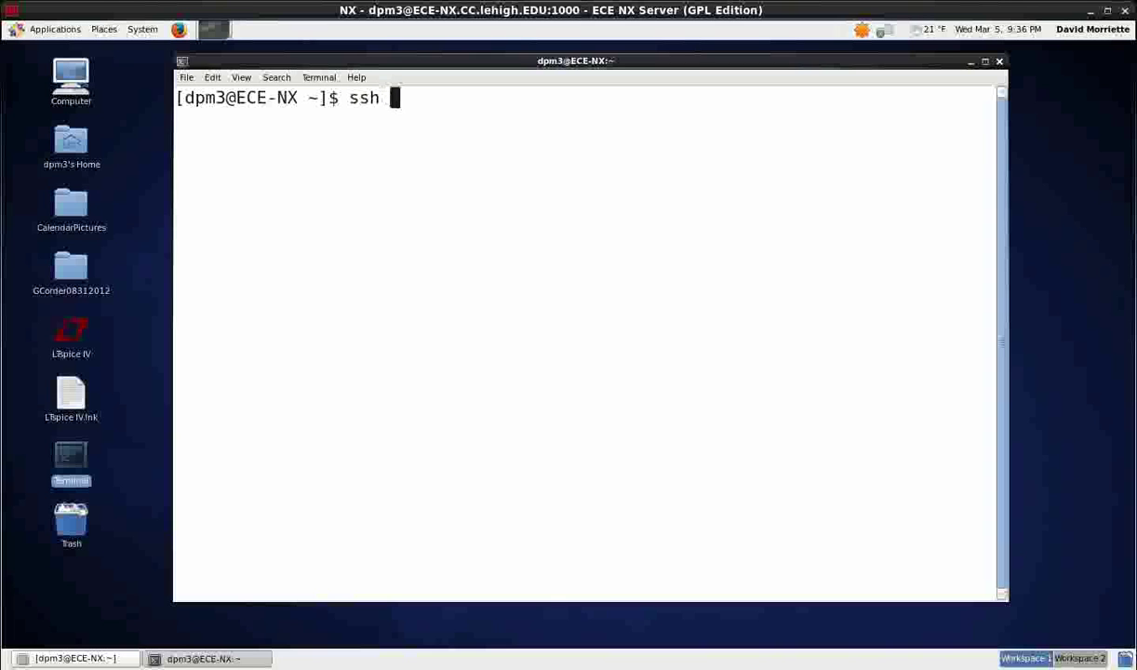
type(" -X -l root ")
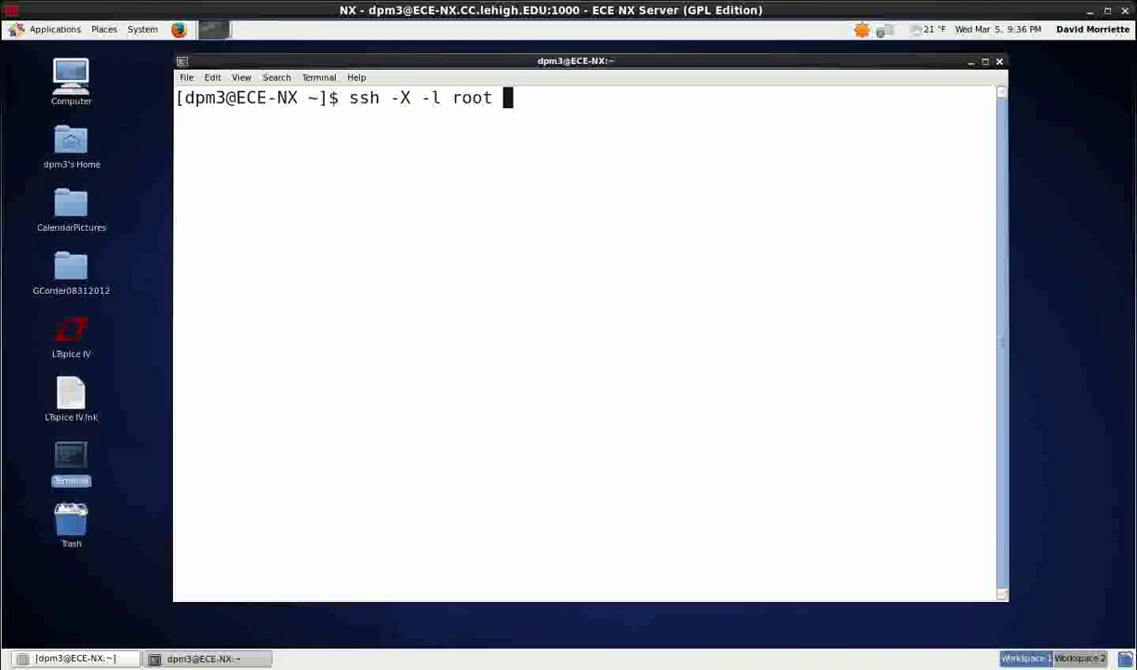
type("ece-opti780")
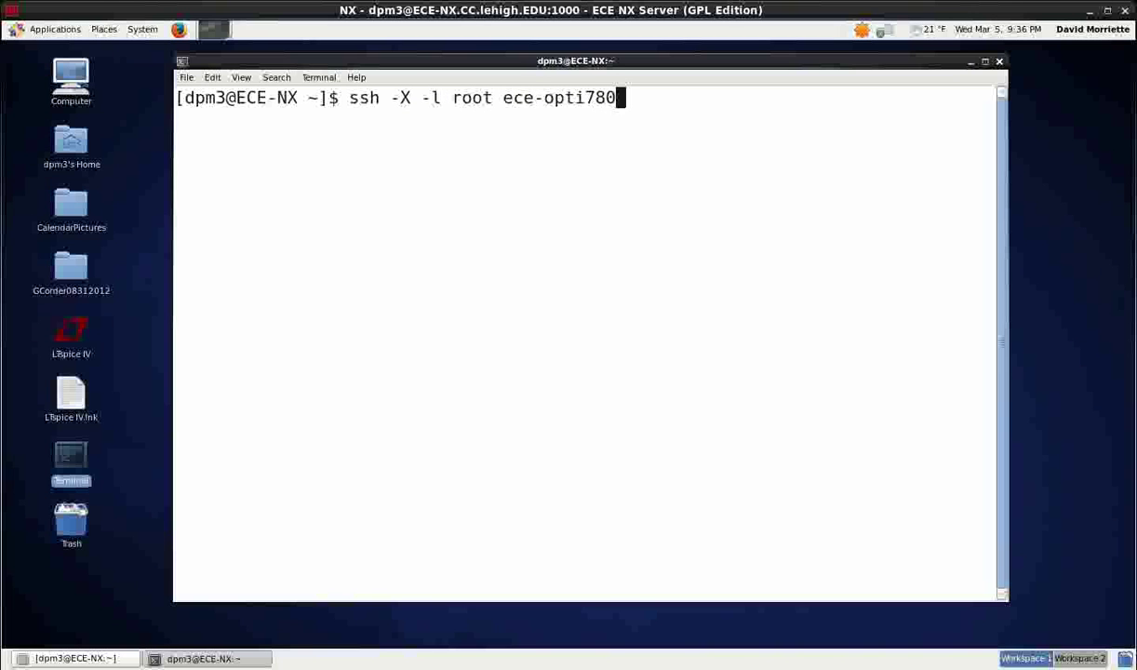
type("-01.cc.lehigh.edu")
key("Return")
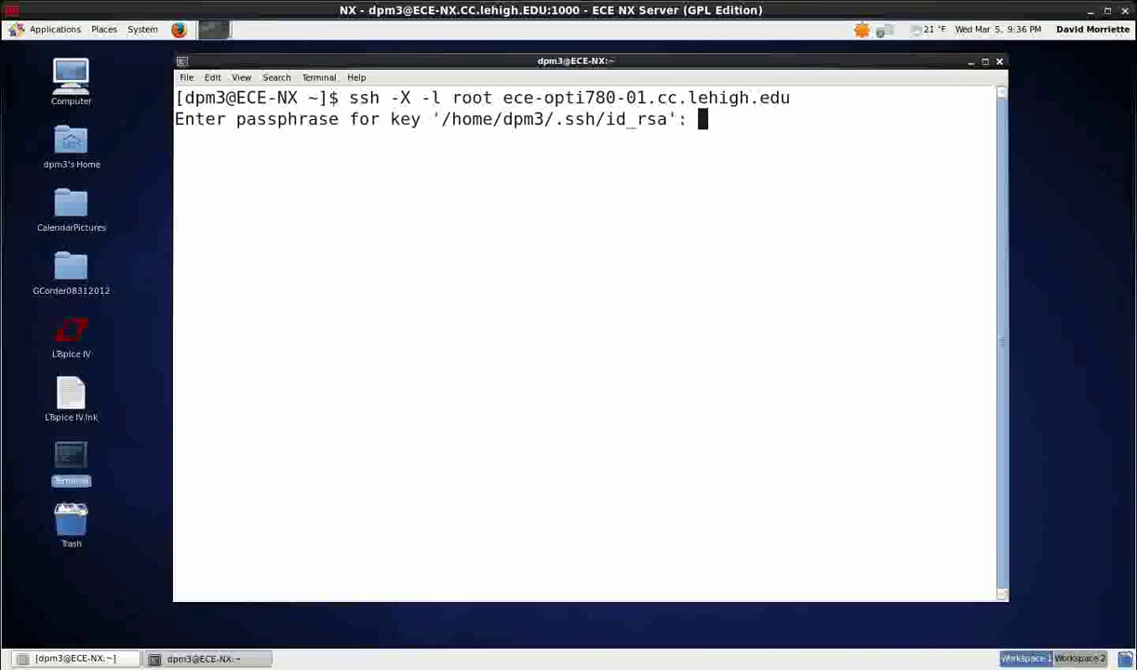
key("Return")
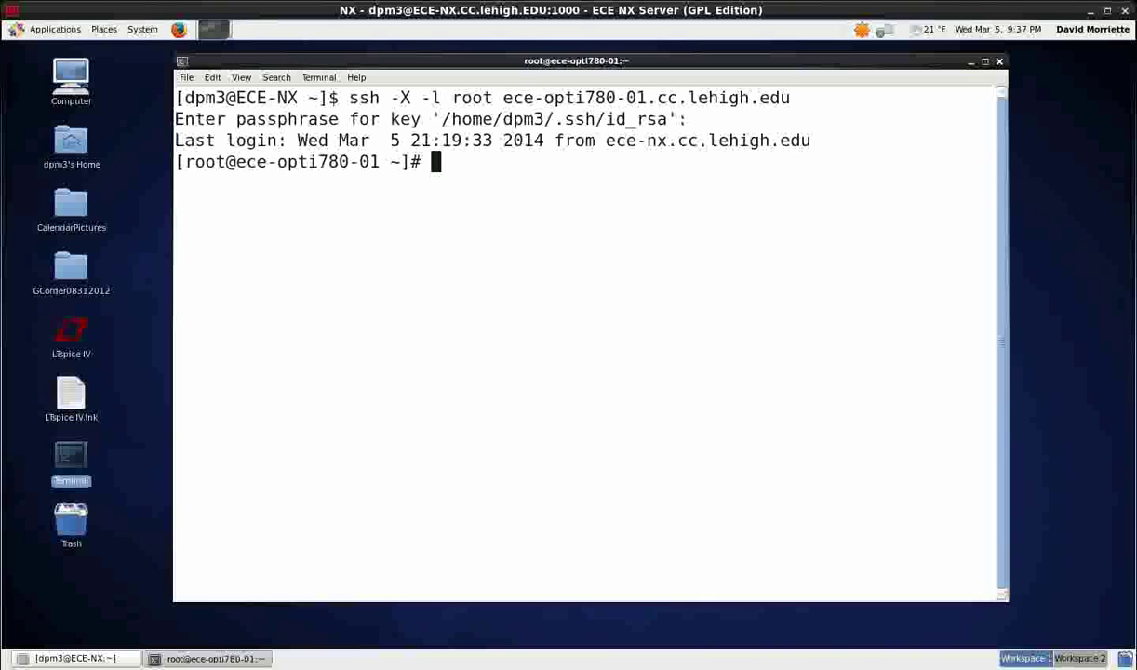
Change to /opt, list its contents, and enter the matlab launch command.
type("cd /o")
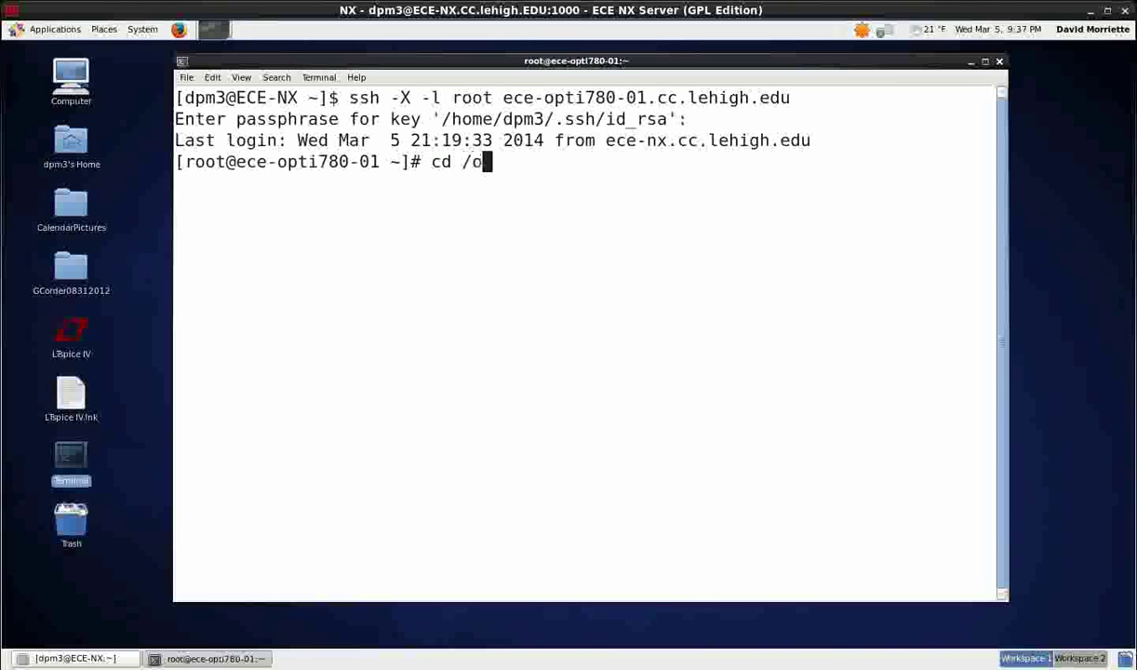
type("pt")
key("Return")
type("ls")
key("Return")
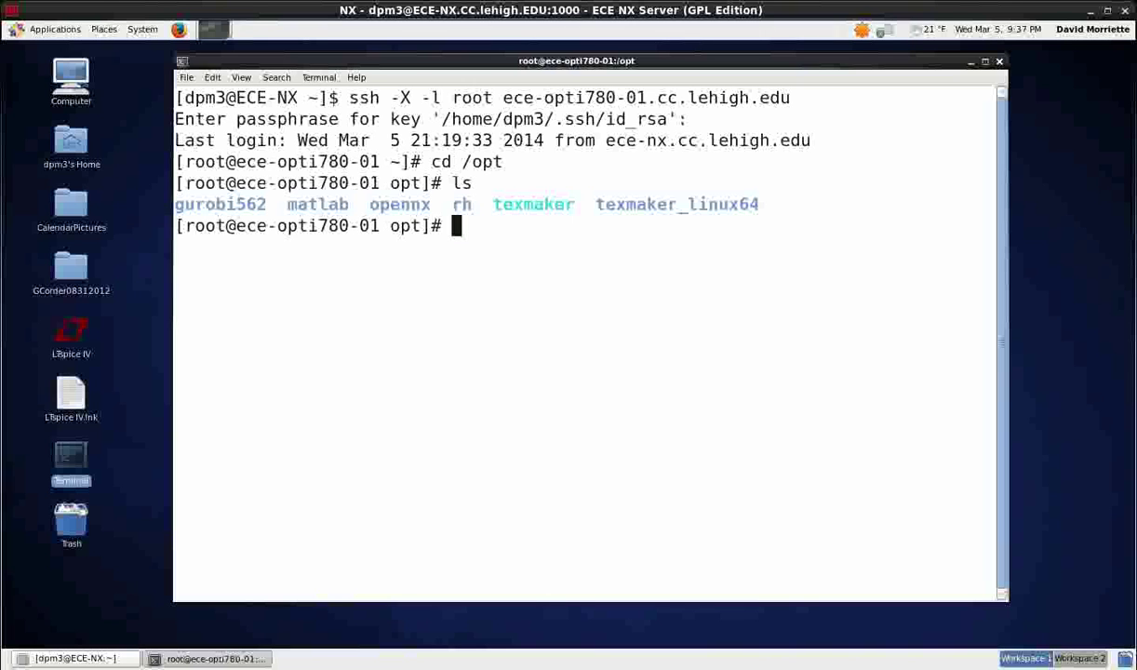
type("matl")
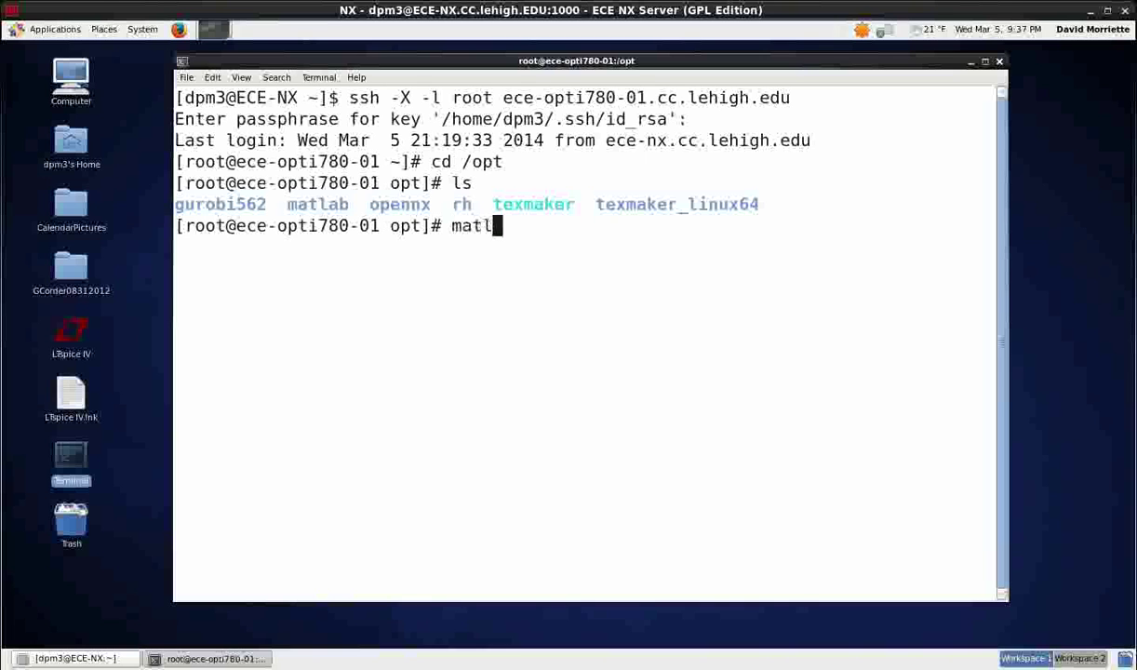
type("ab")
Start MATLAB R2013b and maximize its window to fill the screen.
key("Return")
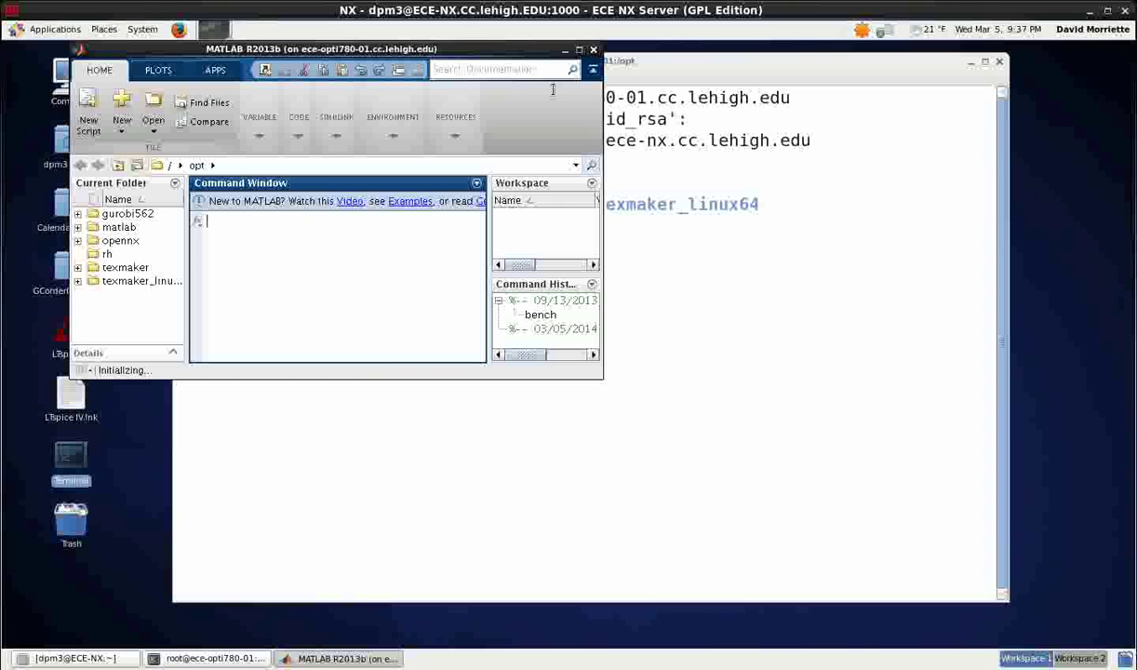
double_click(558, 49)
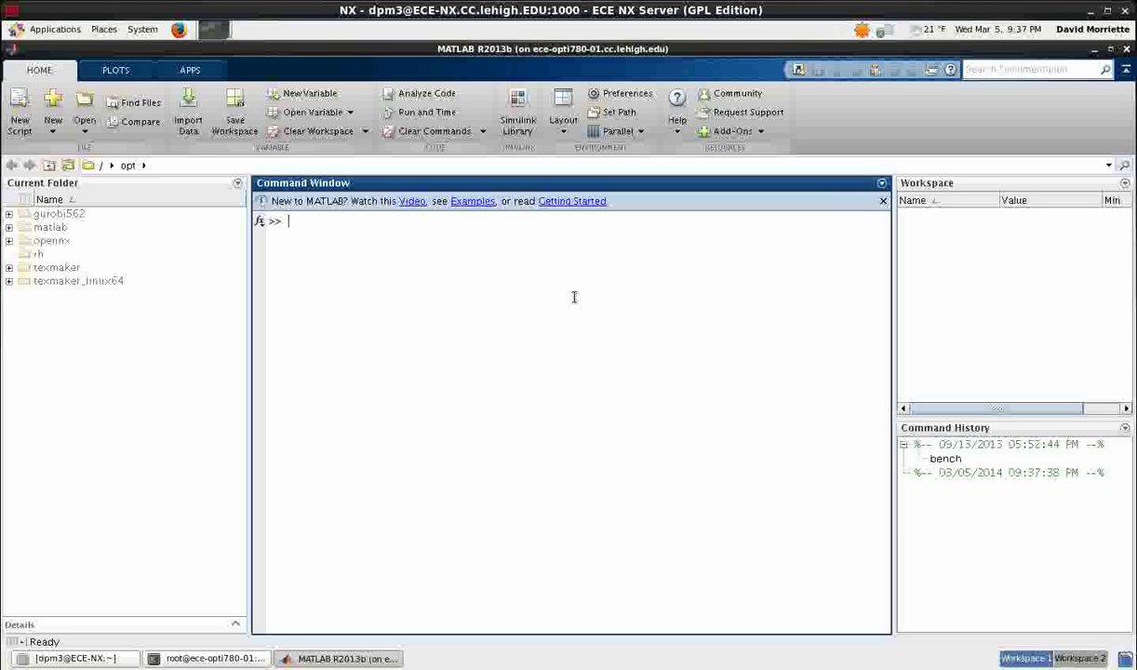
Change folder into gurobi562, then linux64, then matlab using cd with Tab completion.
type("cd gu")
key("Tab")
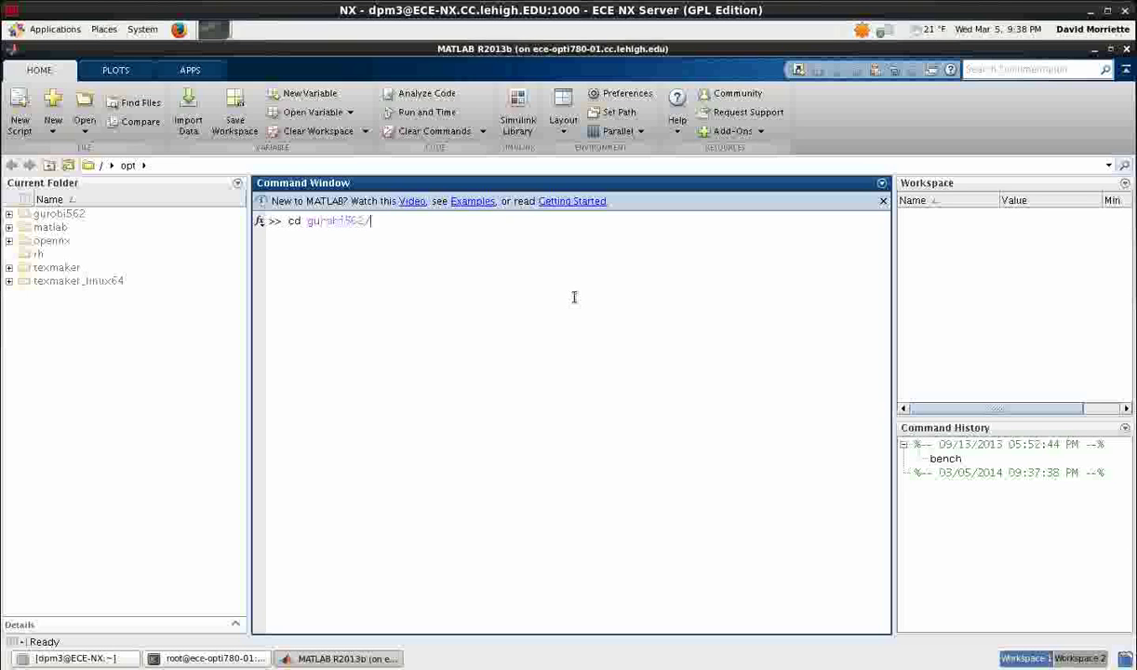
key("Return")
type("cd lin")
key("Tab")
key("Return")
type("cd ")
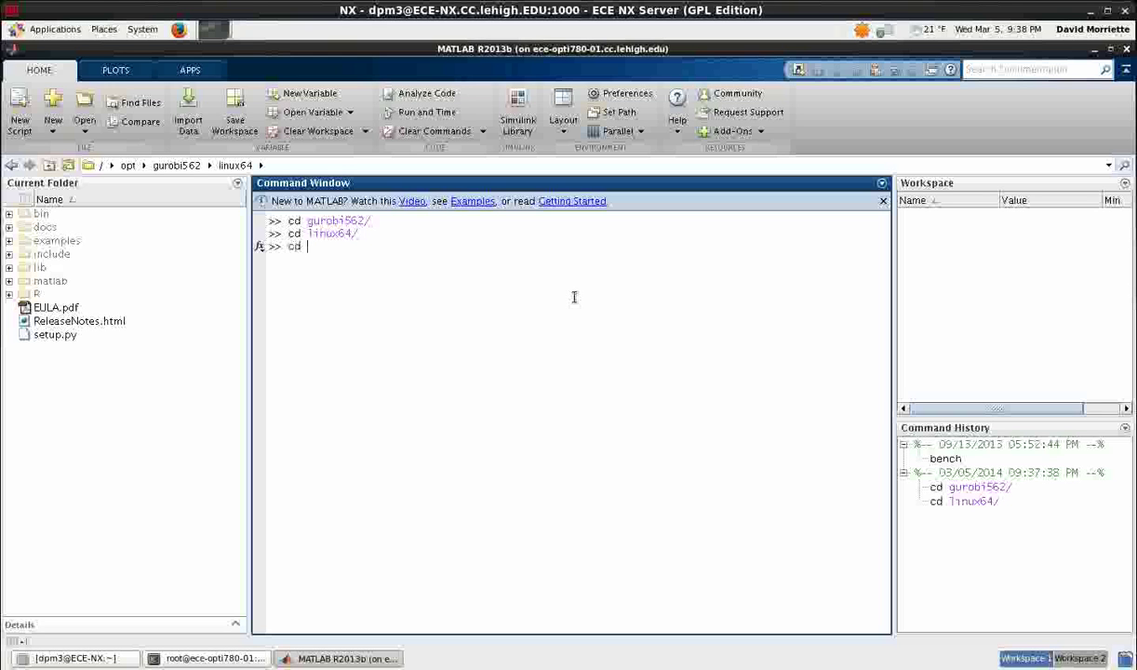
type("mat")
key("Tab")
key("Return")
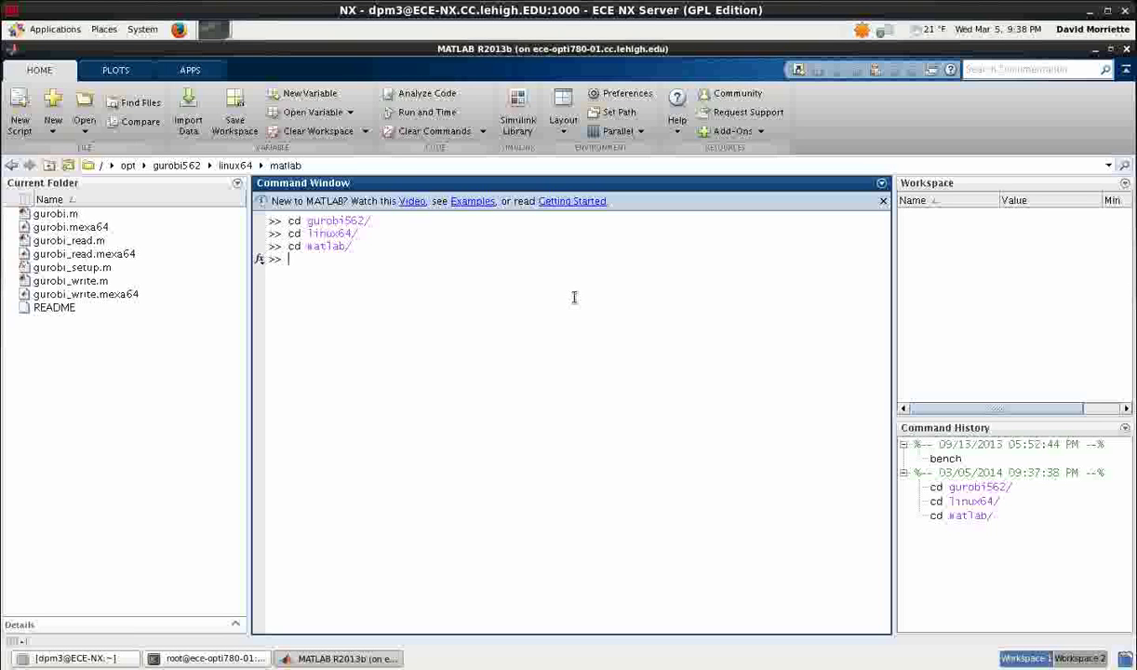
Run gurobi_setup, then savepath to store the path, and enter quit.
type("gurobi_setup")
key("Return")
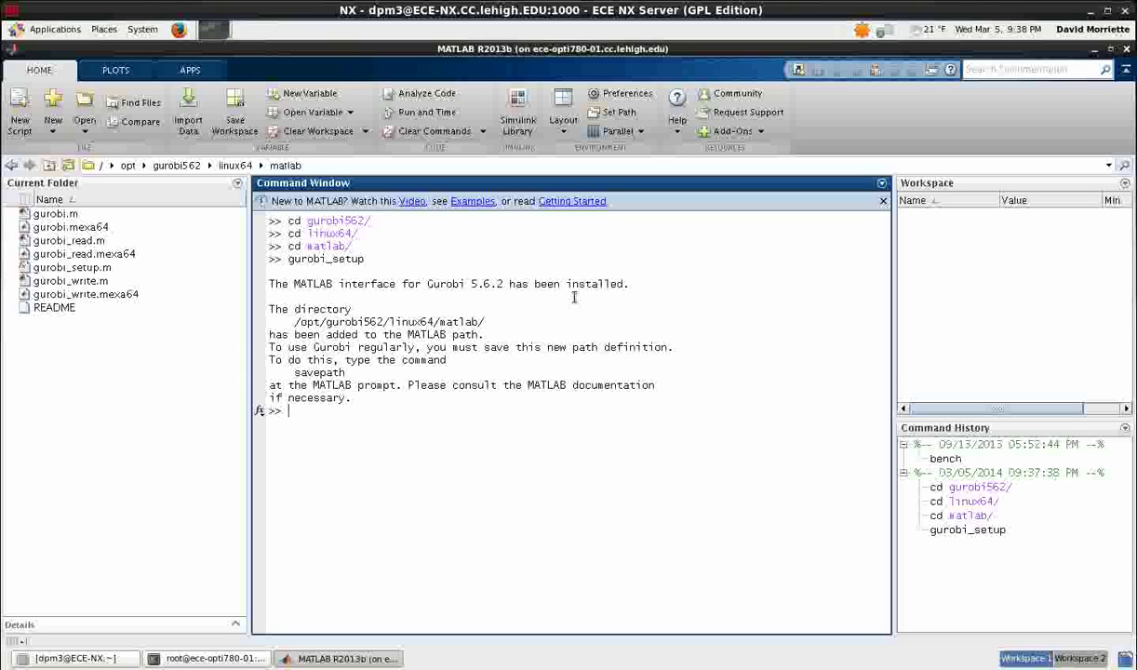
type("savepath")
key("Return")
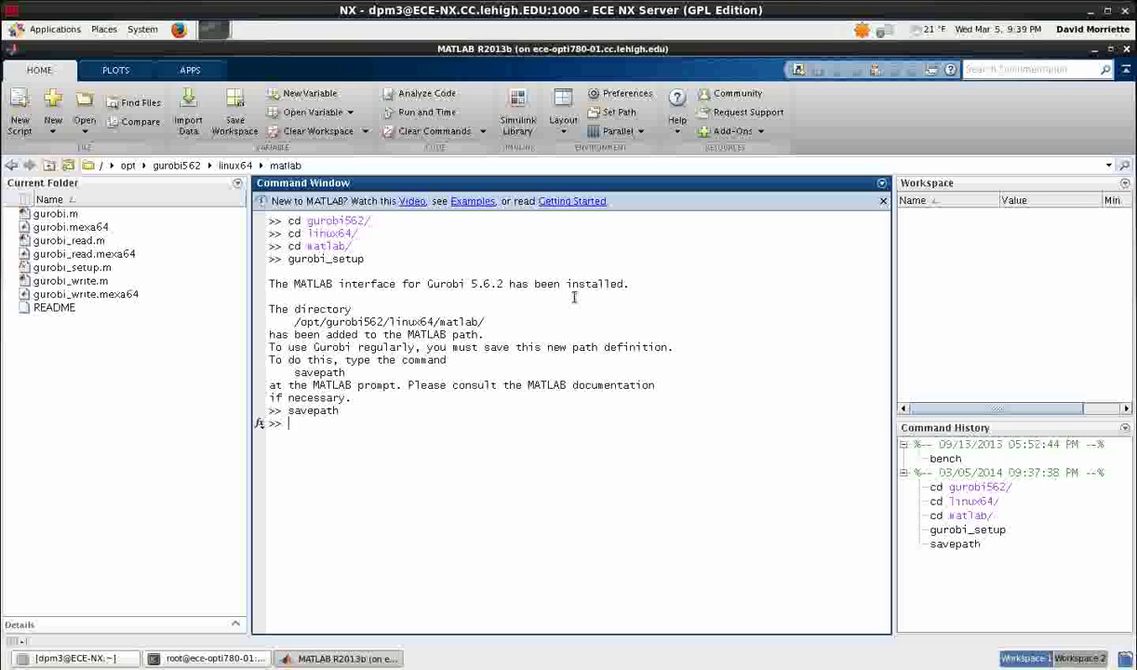
type("quit")
Quit MATLAB, then move to /opt/matlab and list its contents.
key("Return")
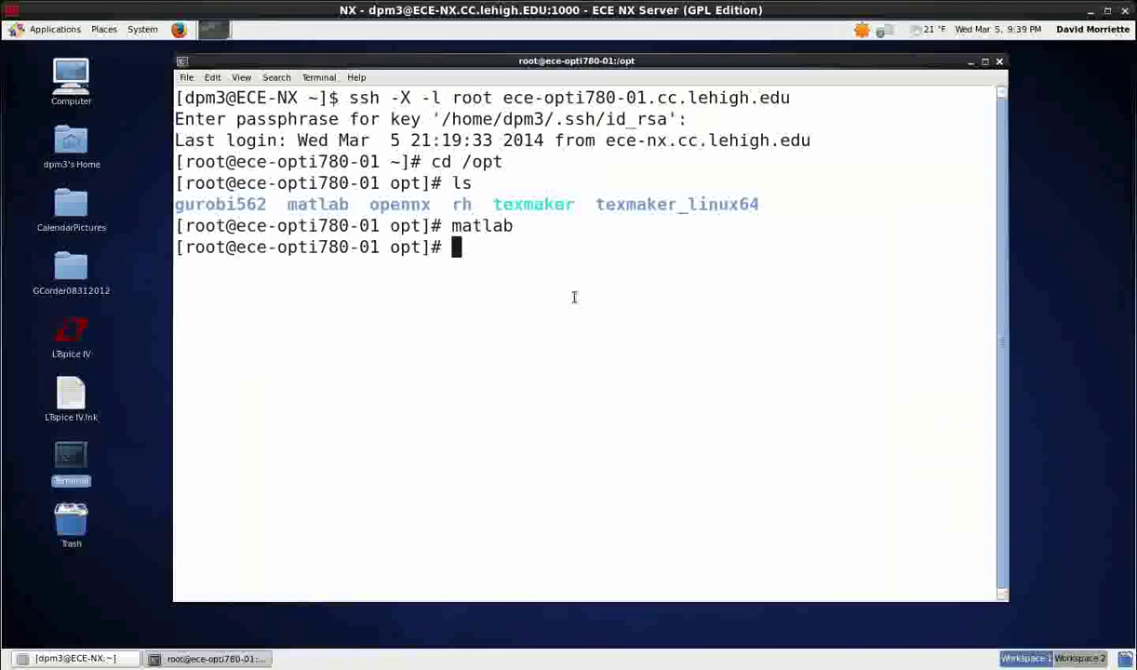
type("cd /matlab")
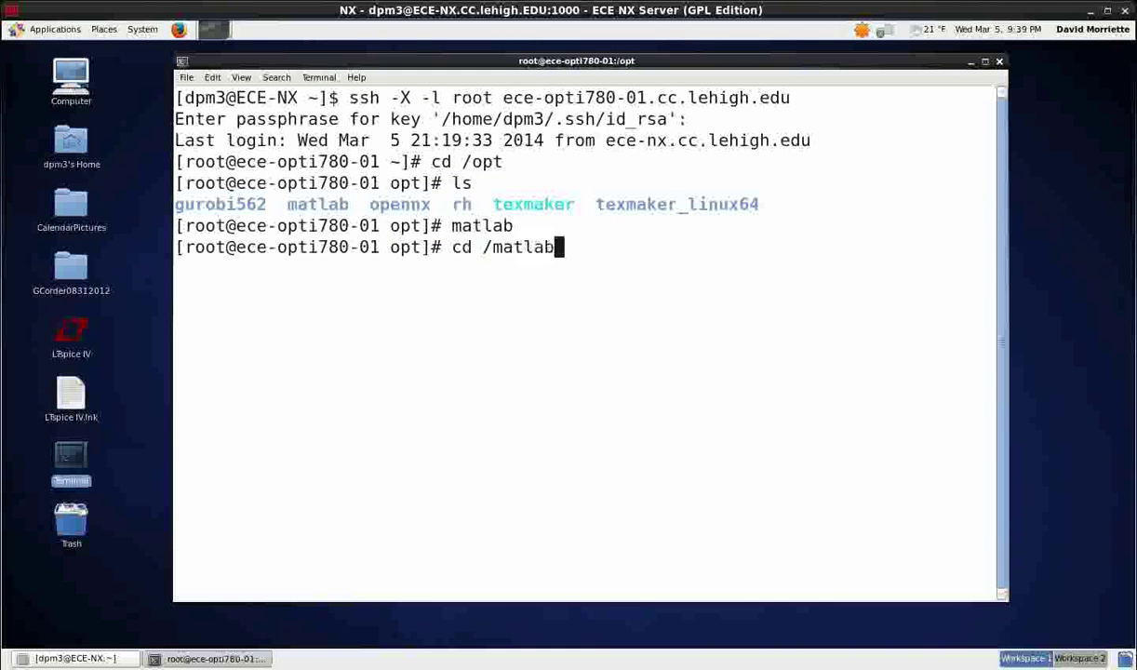
key("Return")
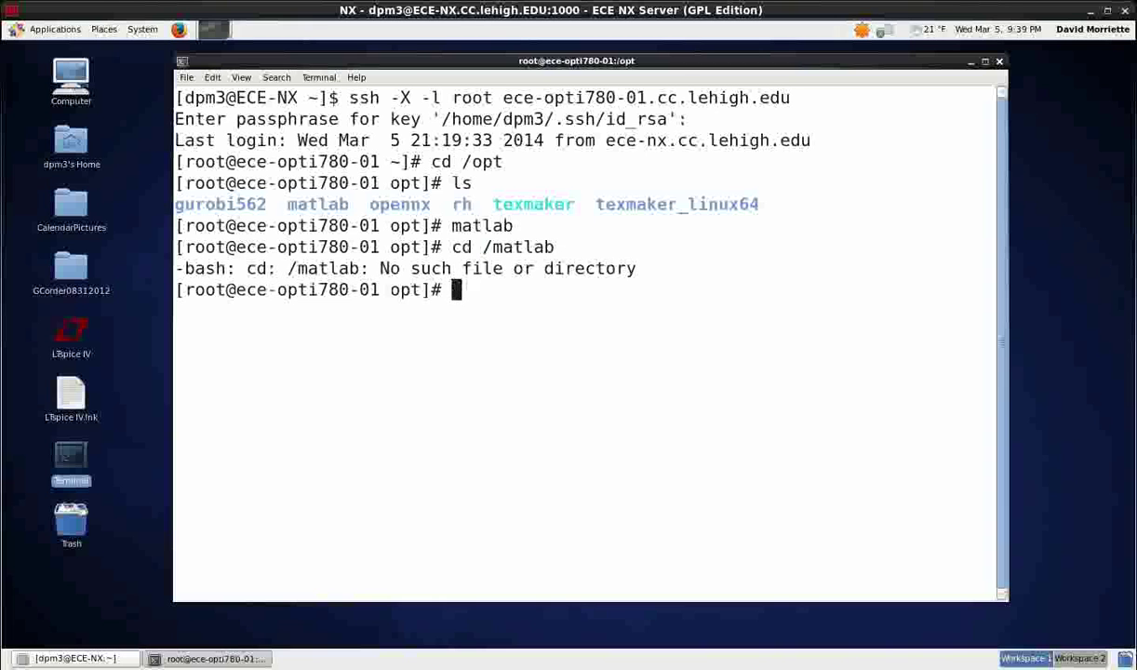
type("cd /opt/m")
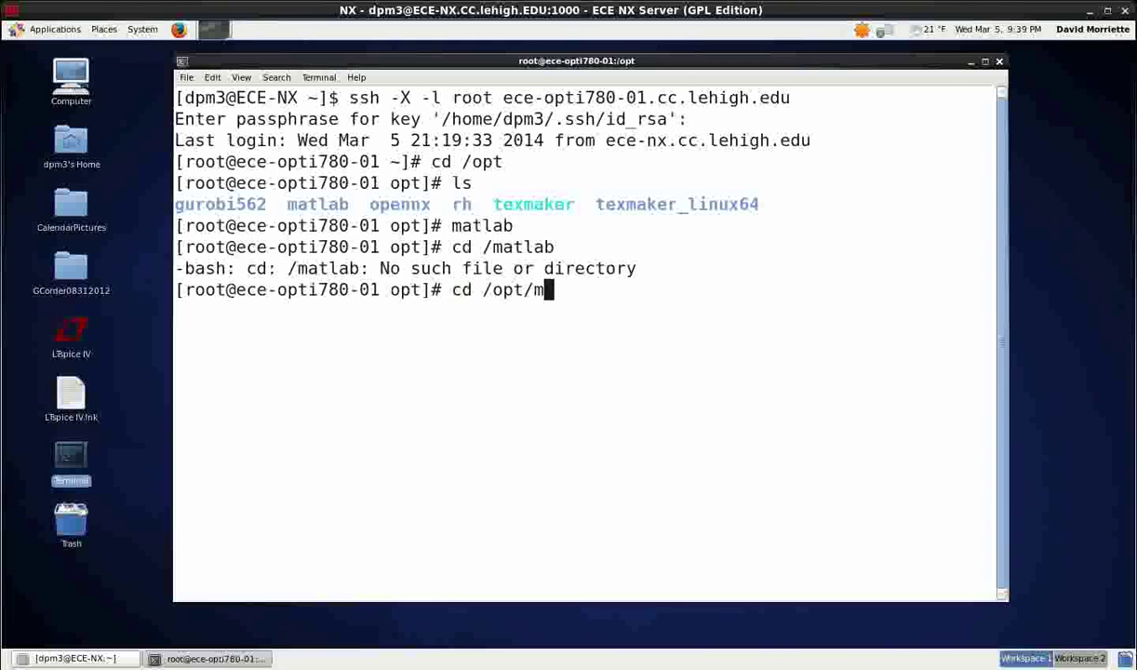
type("atlab")
key("Return")
type("ls")
key("Return")
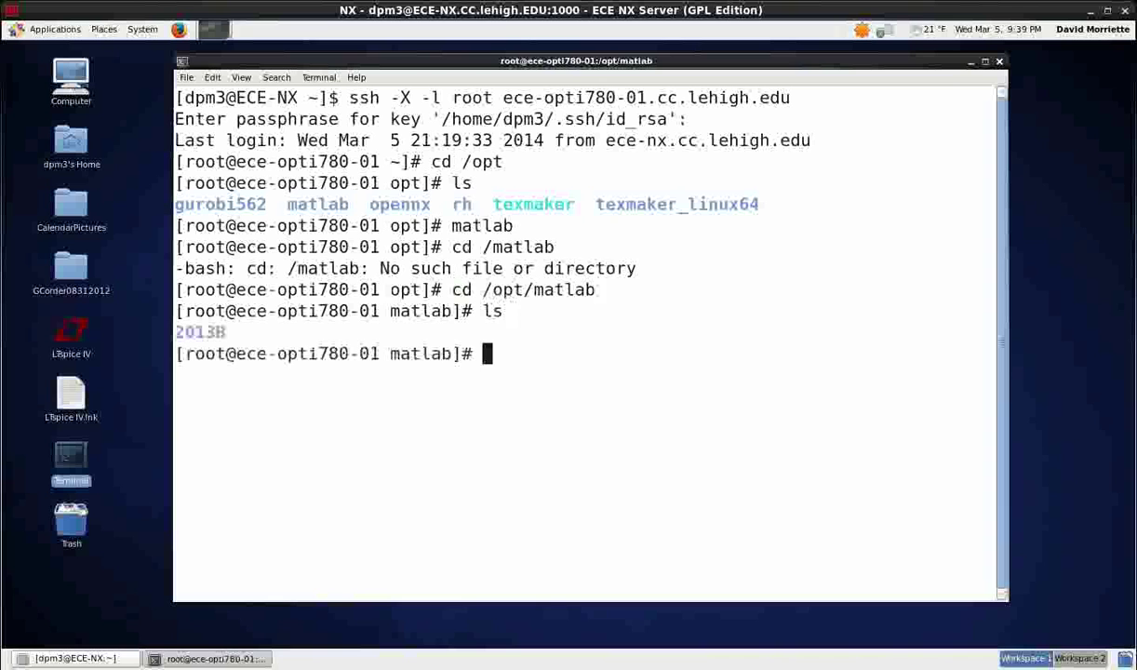
Enter the 2013B folder, then its toolbox folder, listing each one.
type("cd 2013B/")
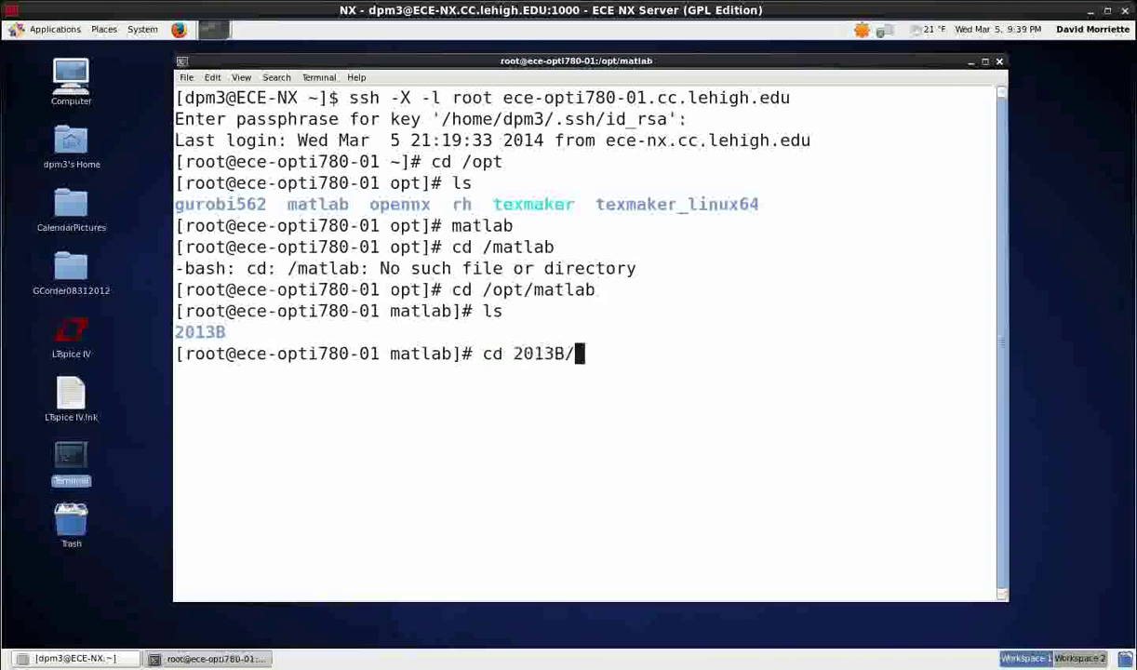
key("Return")
type("ls")
key("Return")
type("cd ")
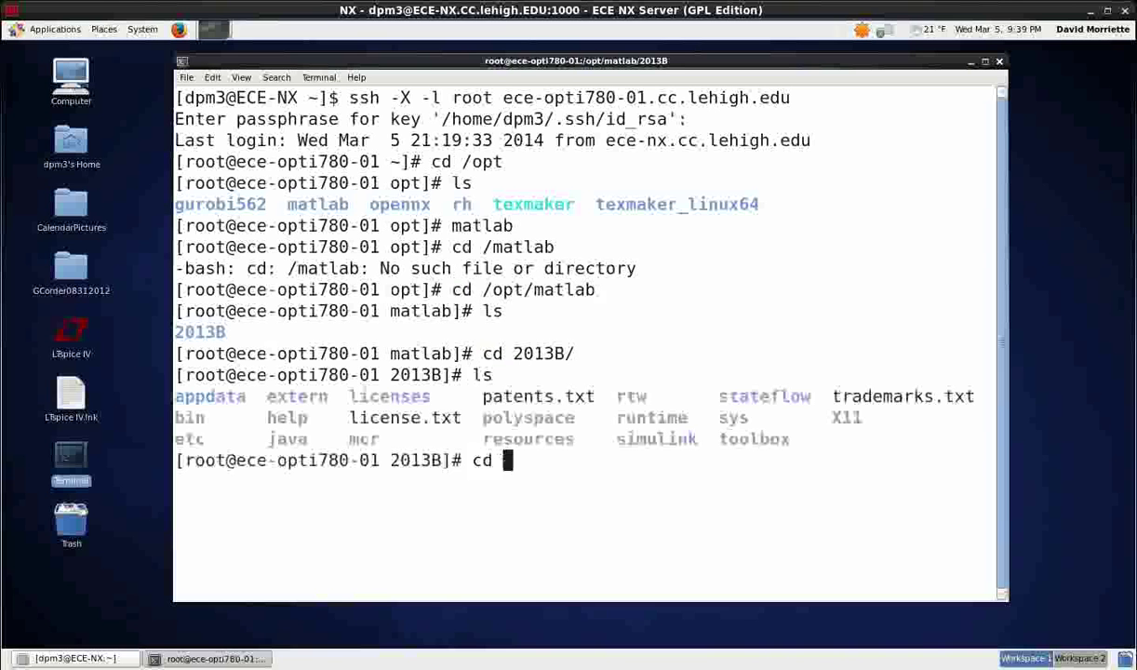
type("toolbox")
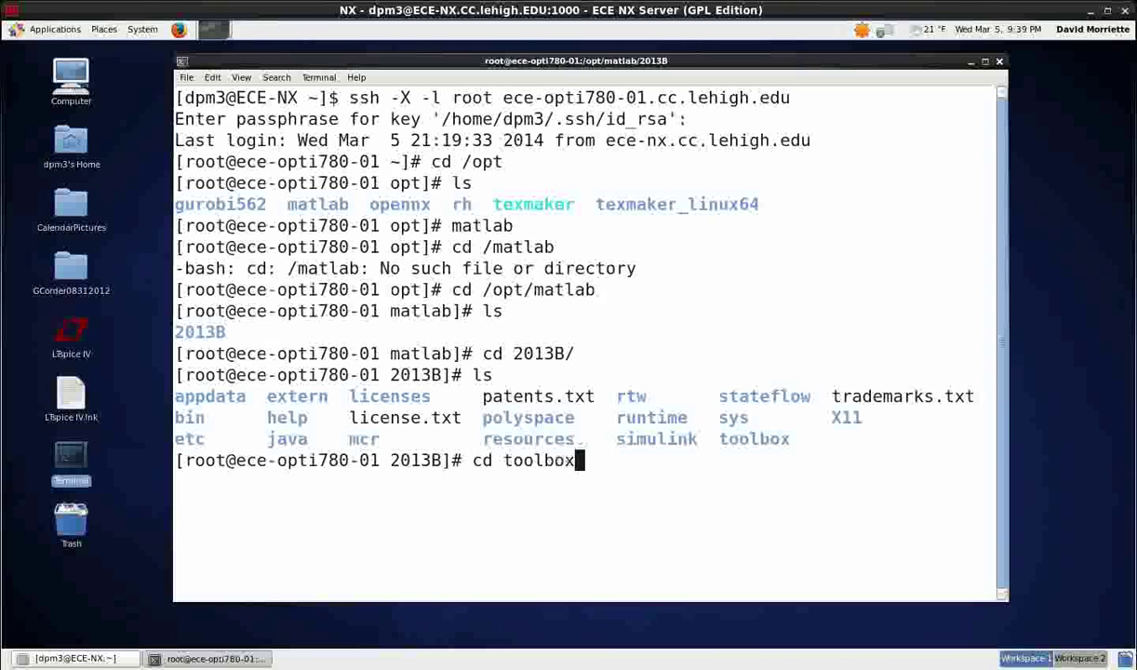
key("Return")
type("ls")
key("Return")
Enter the search command find ./ -depth | grep def.
type("find")
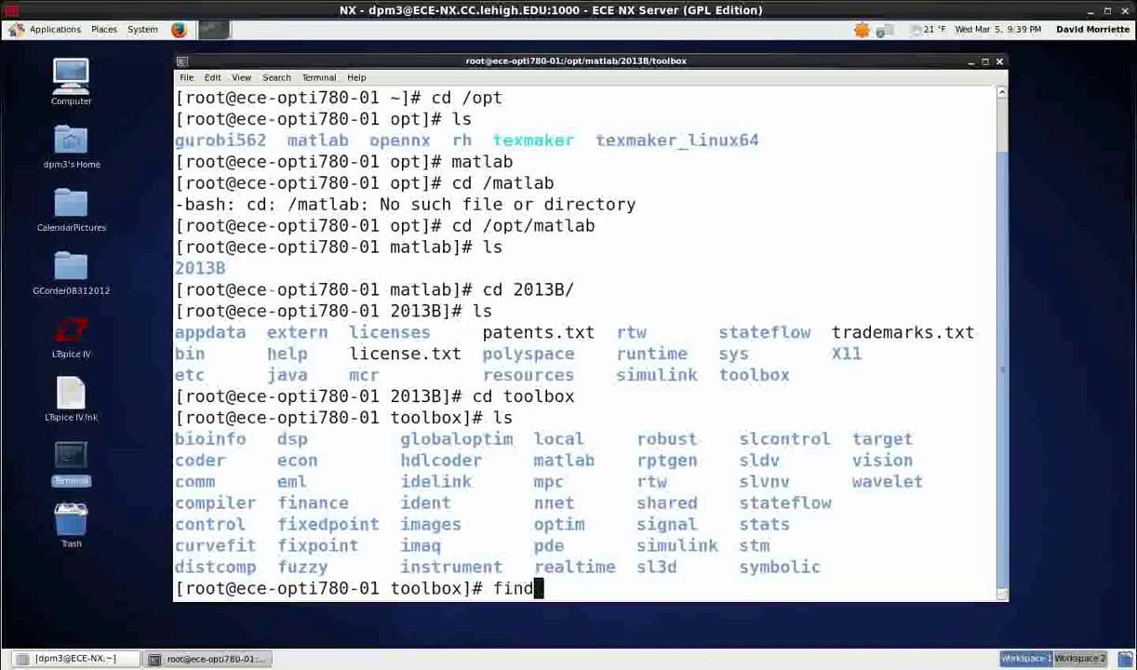
type(" ./ -dp")
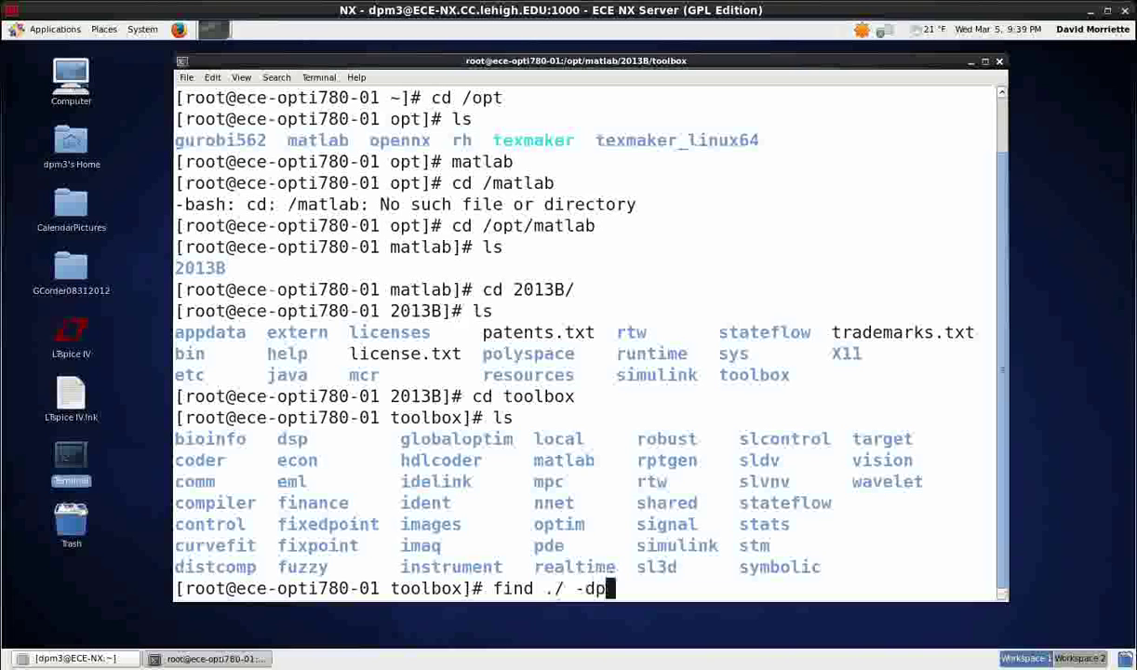
key("BackSpace")
type("epth | ")
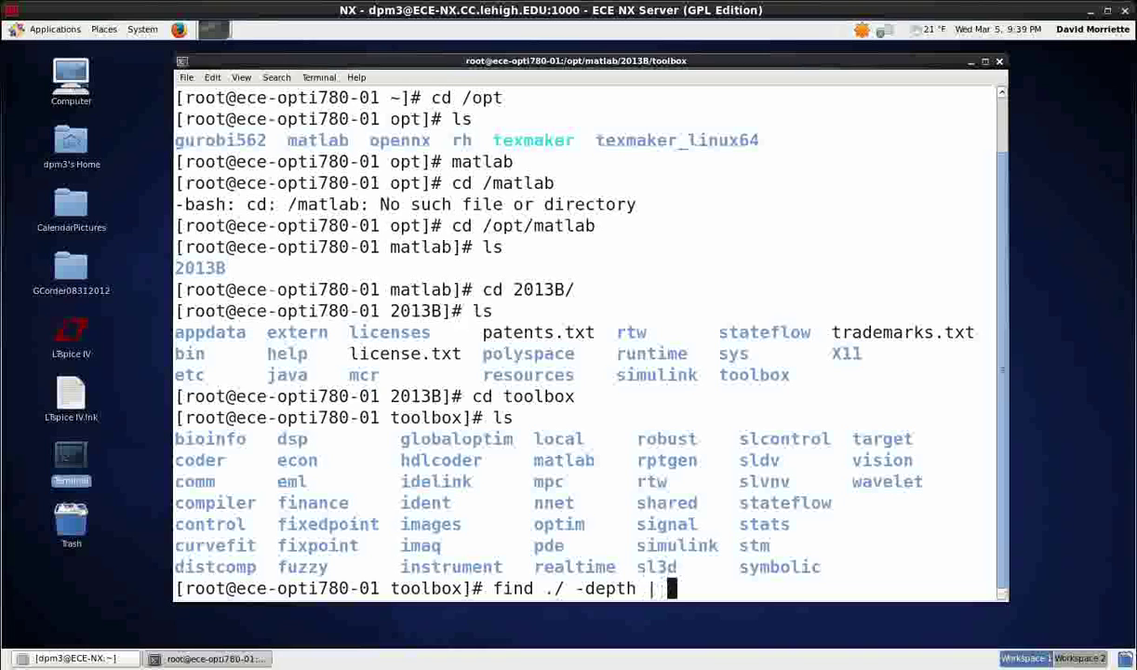
type("grep def")
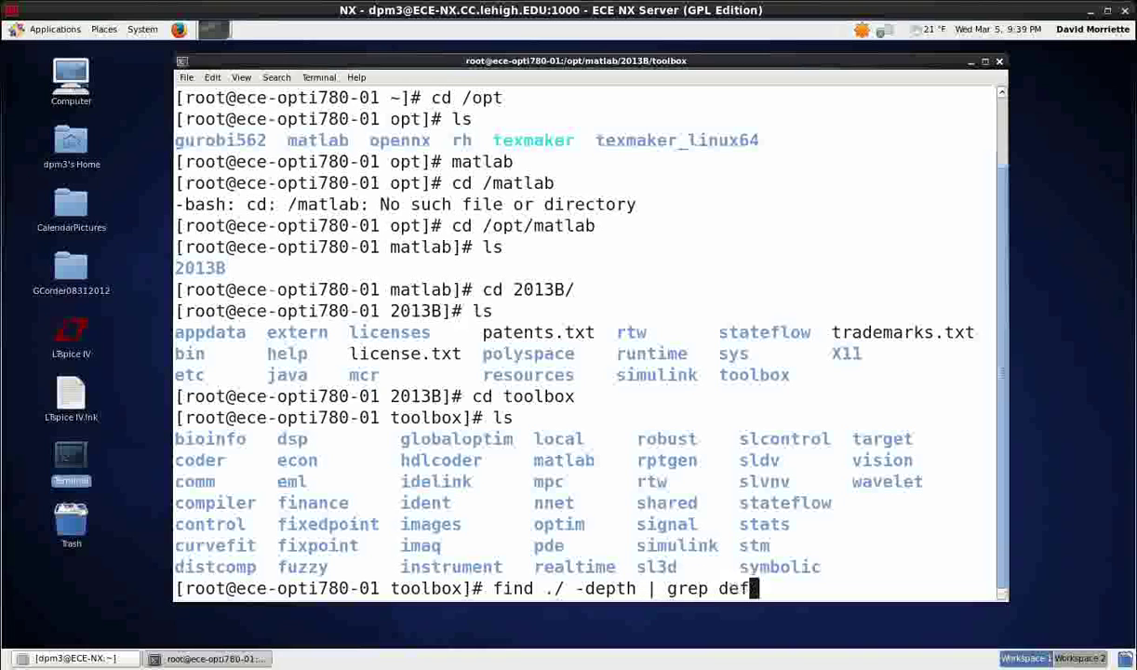
Search the toolbox for def, then narrow it to pathdef, finding ./local/pathdef.m.
key("Return")
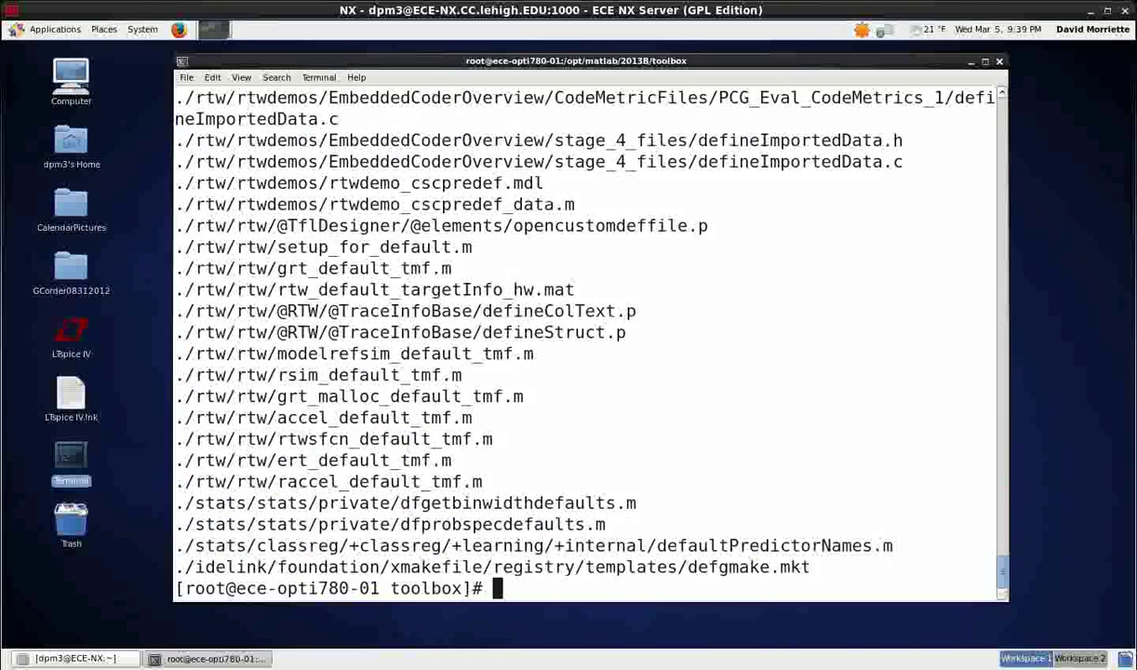
key("Up")
key("BackSpace")
key("BackSpace")
key("BackSpace")
type("pathdef")
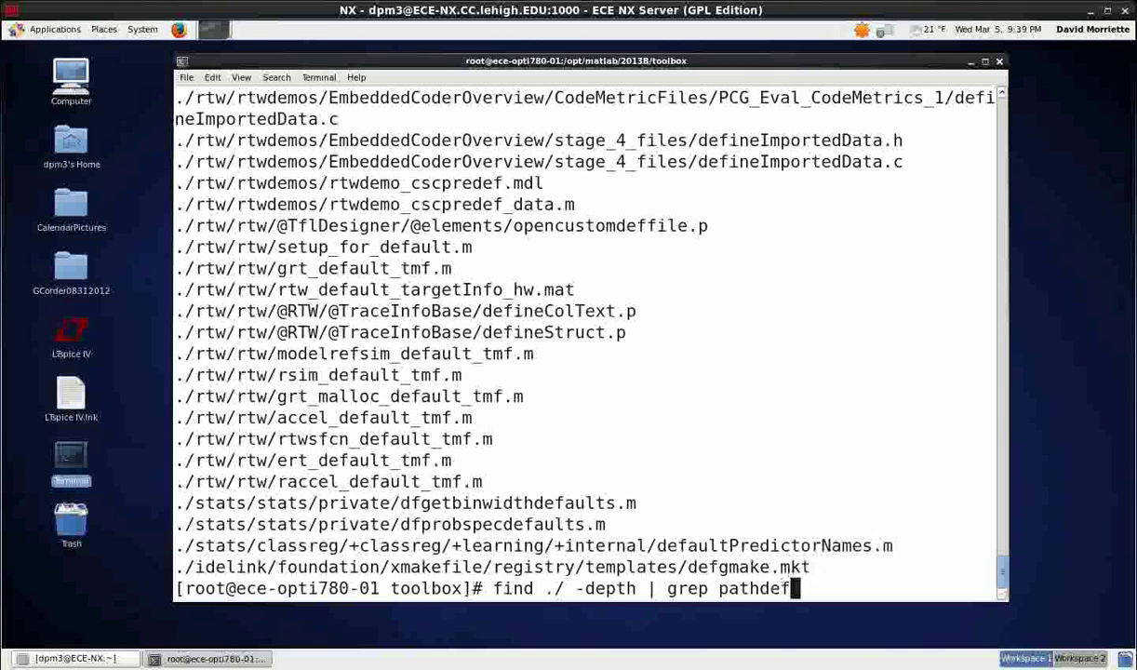
key("Return")
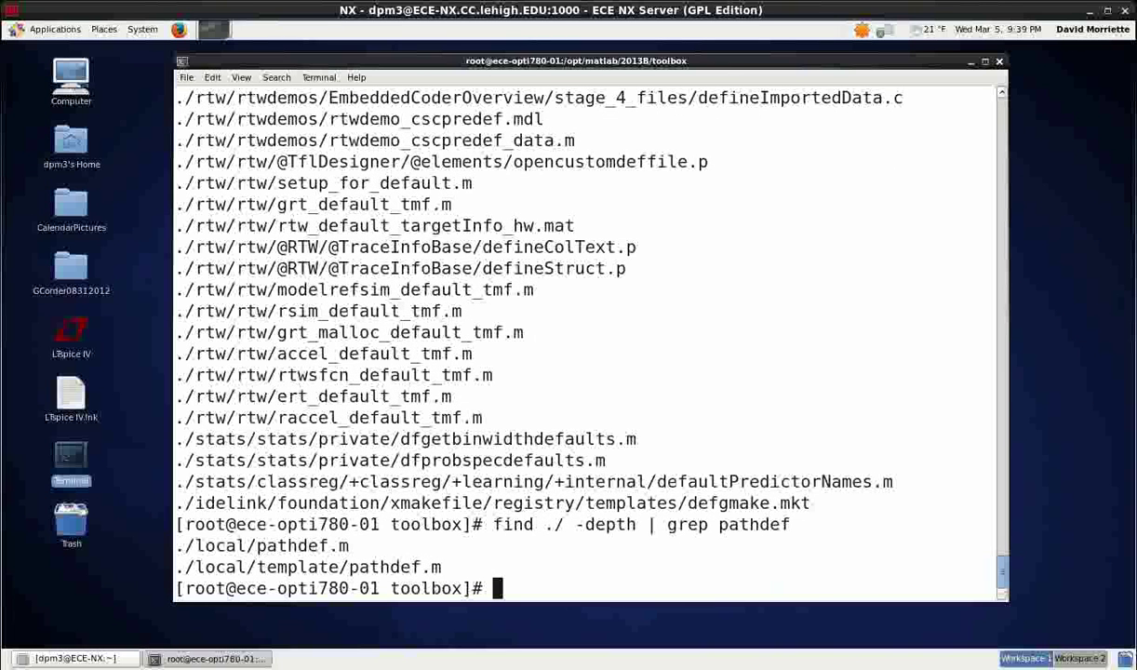
Move into the local folder and list files matching path*.
type("cd local")
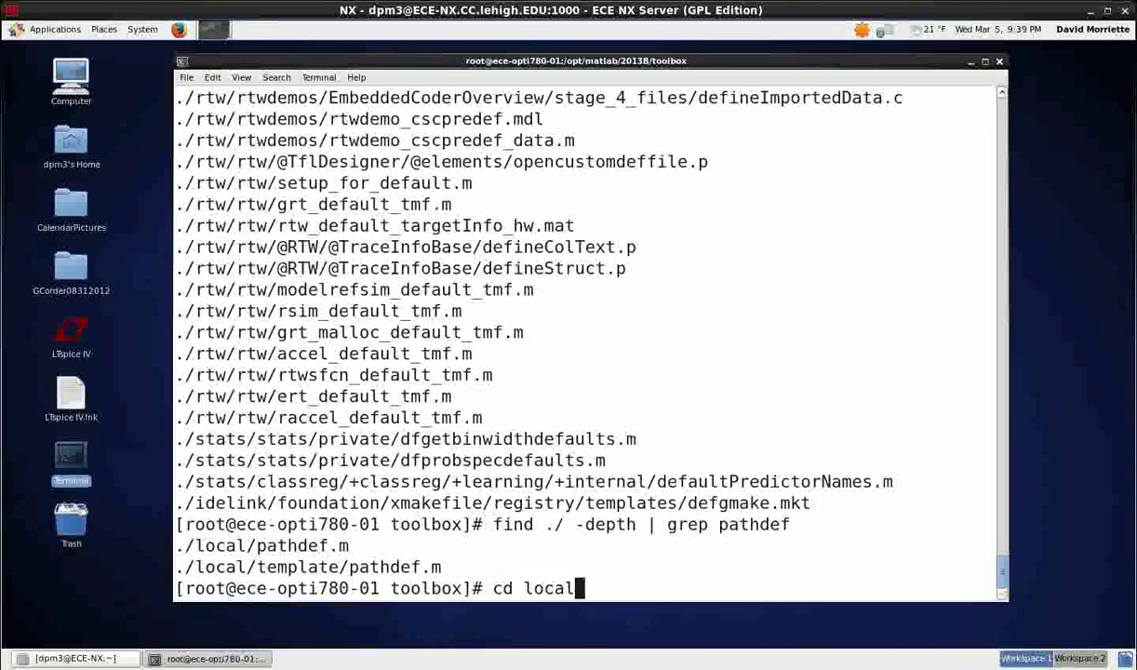
key("Return")
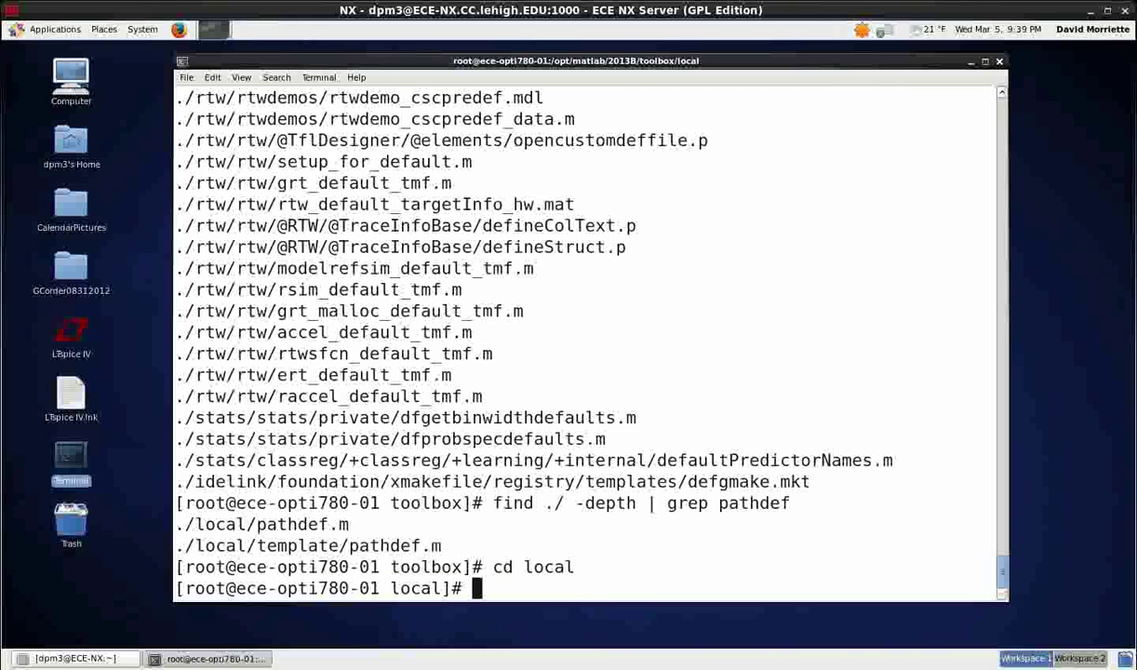
type("vi ")
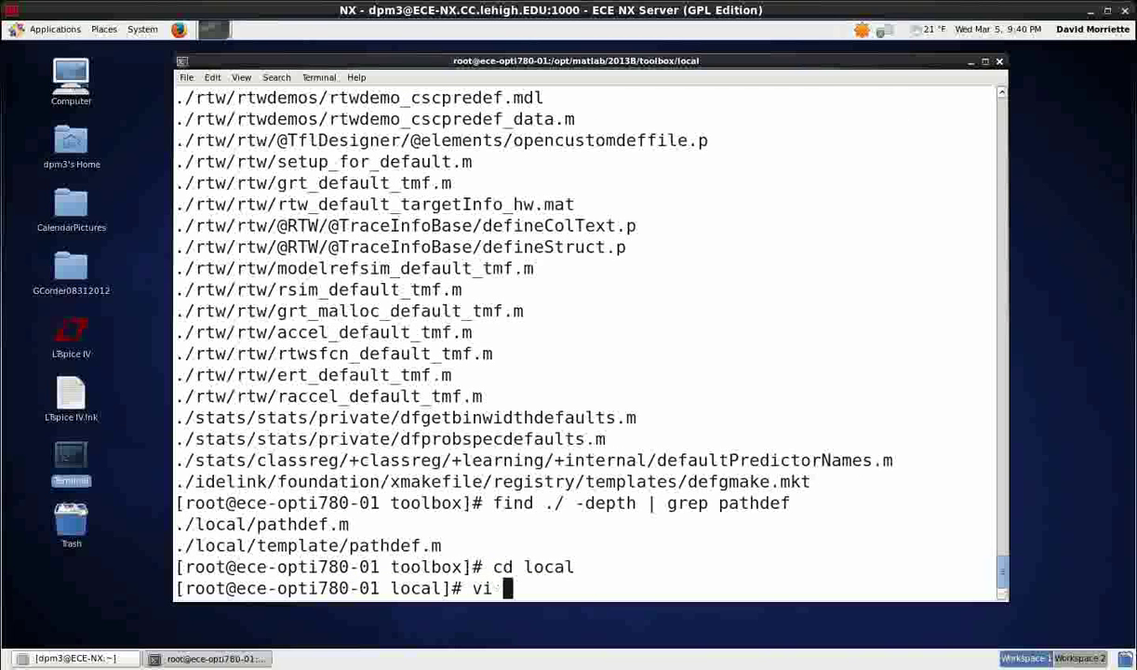
type("path")
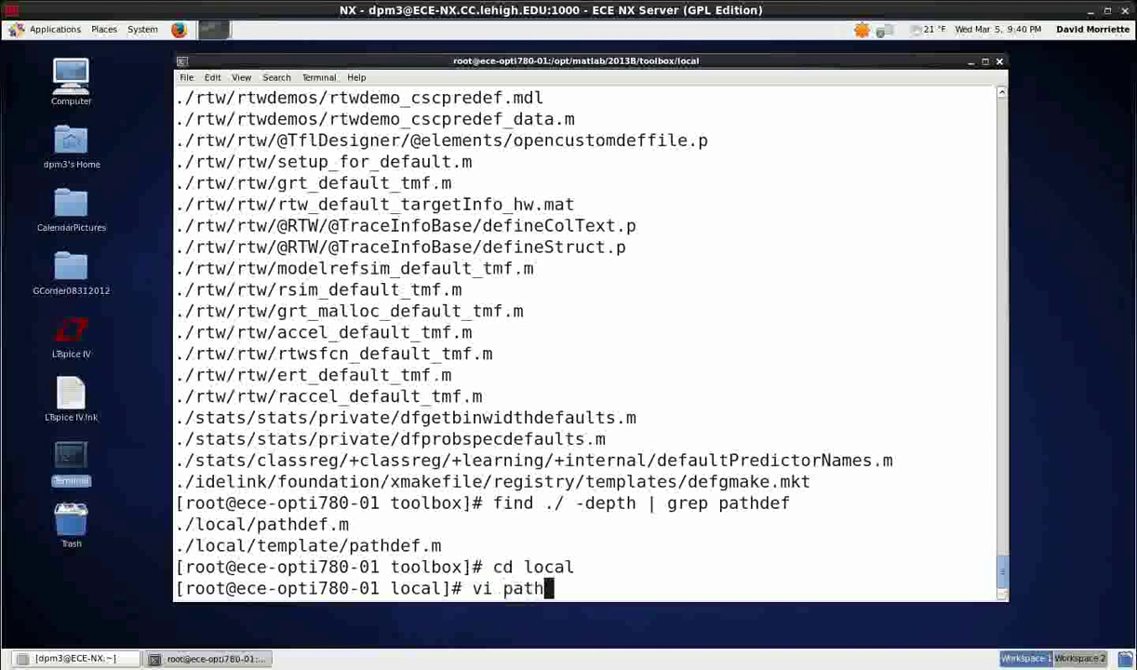
key("BackSpace")
key("BackSpace")
key("BackSpace")
key("BackSpace")
key("BackSpace")
key("BackSpace")
key("BackSpace")
type("ls")
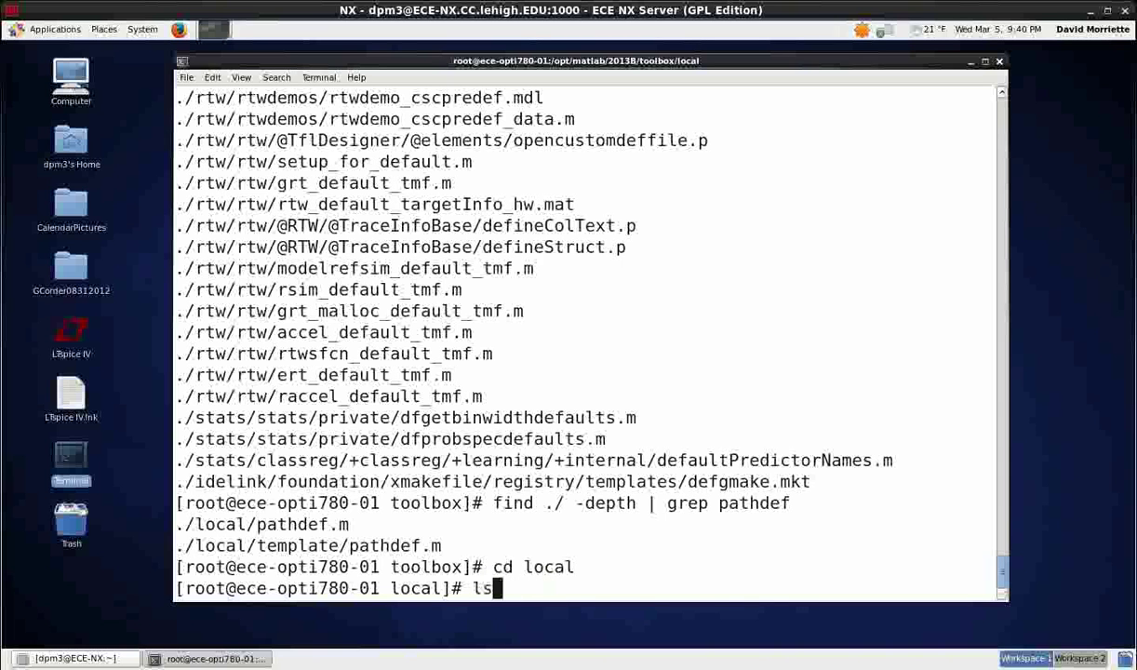
type(" path*")
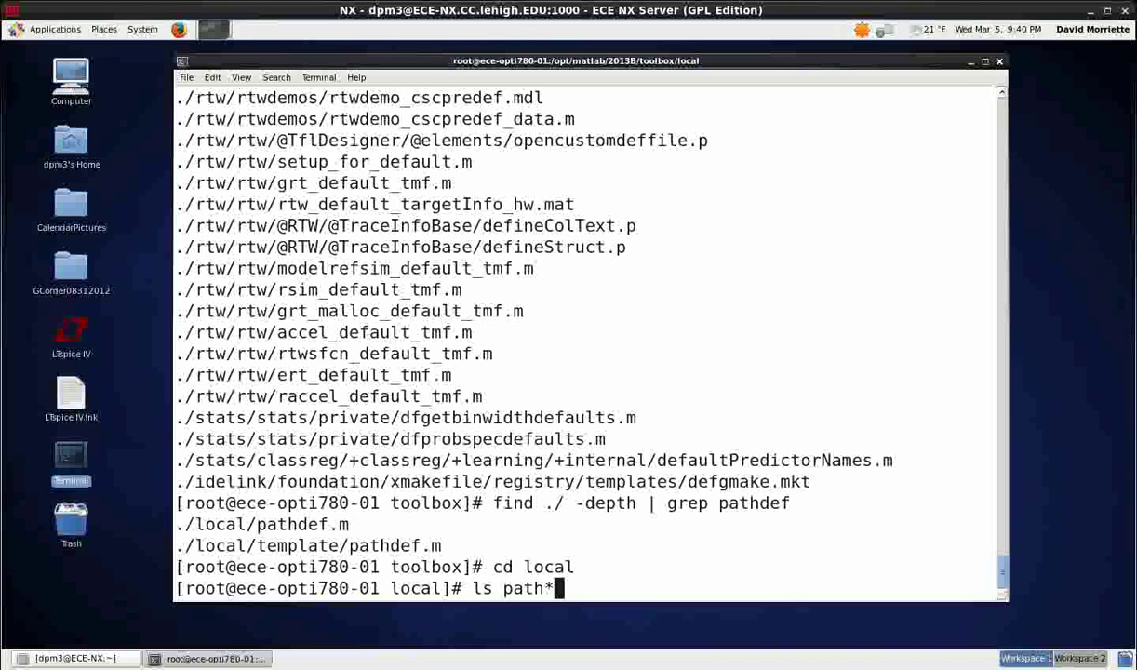
key("Return")
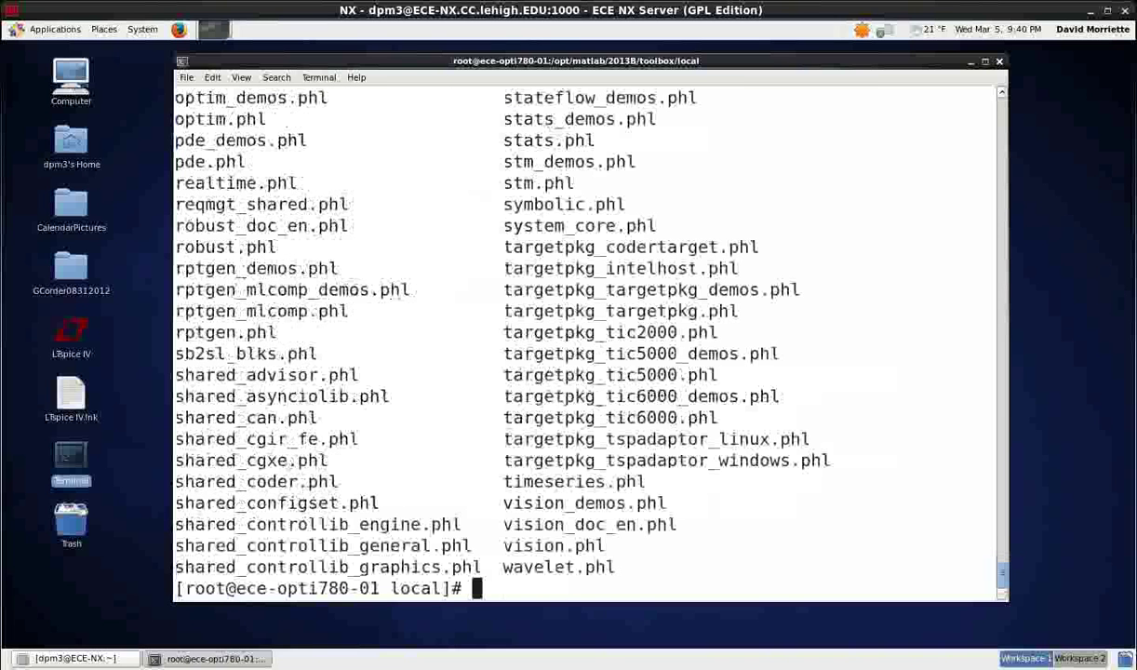
Begin the vi command to open pathdef.m.
type("ls")
key("BackSpace")
key("BackSpace")
type("vi")
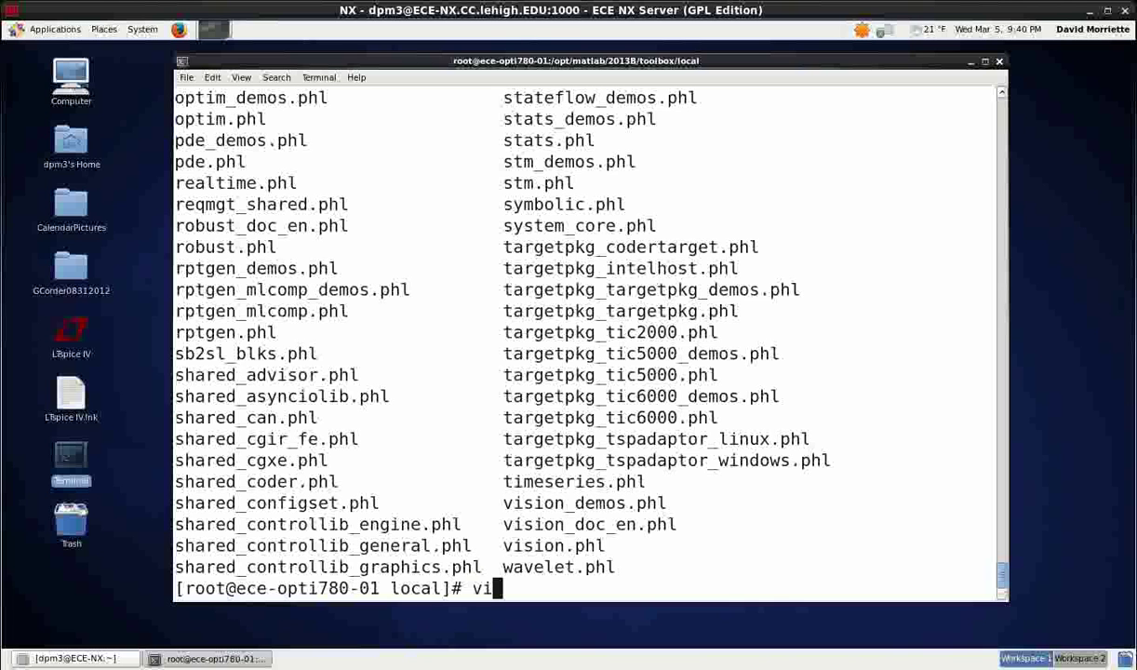
type(" pathd")
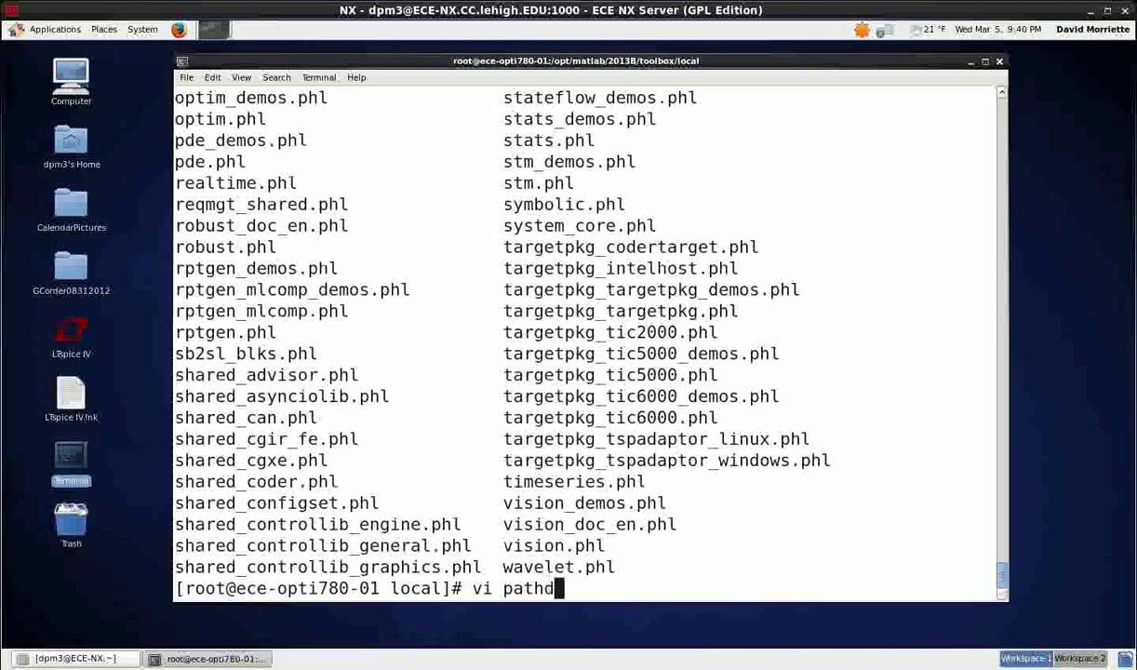
Open pathdef.m in vi, inspect the /opt/gurobi562/linux64/matlab entry, and enter :q!
key("Tab")
key("Return")
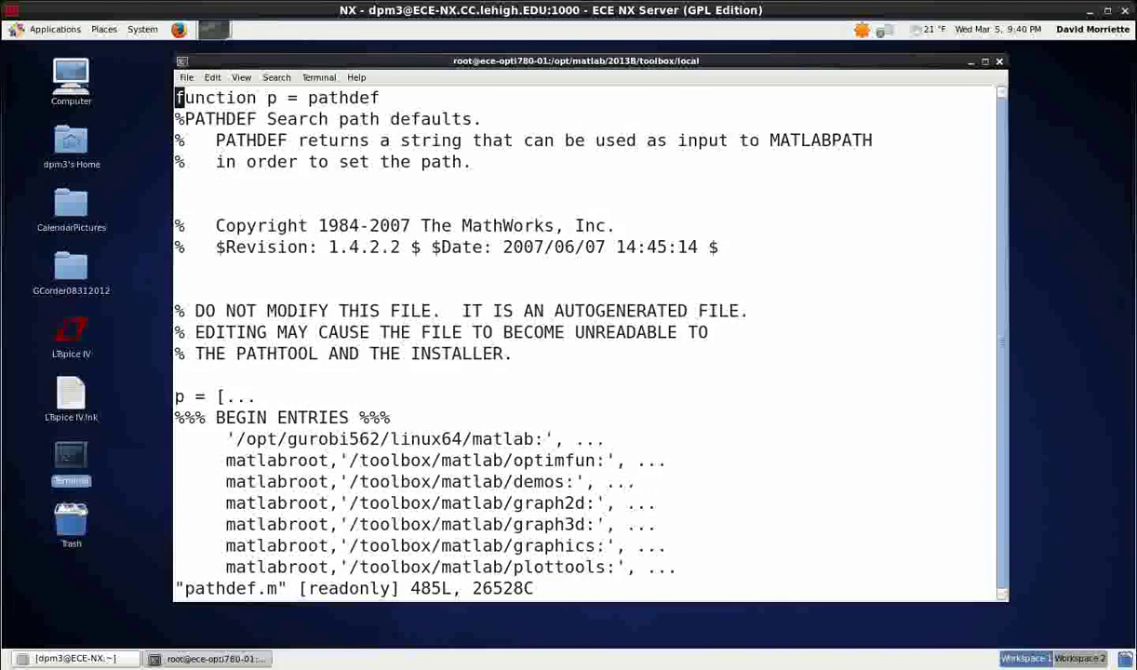
key("Down")
key("Down")
key("Down")
key("Down")
key("Down")
key("Down")
key("Down")
key("Down")
key("Down")
key("Down")
key("Down")
key("Down")
key("Down")
key("Down")
key("Down")
key("Down")
key("Down")
key("Up")
key("Right")
key("Right")
key("Right")
key("Right")
key("Right")
key("Right")
key("Right")
key("Right")
key("Right")
key("Right")
key("Right")
key("Right")
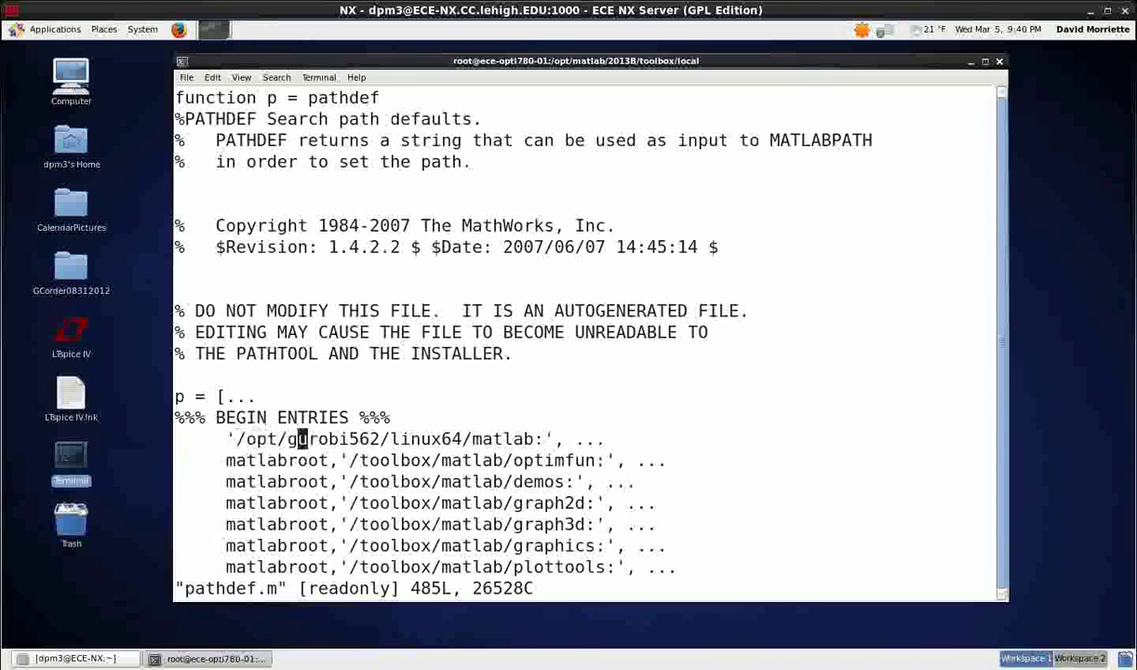
key("Right")
key("Right")
key("Right")
key("Right")
key("Right")
key("Right")
key("Right")
key("Right")
key("Right")
key("Right")
key("Right")
key("Right")
key("Right")
key("Right")
key("Right")
key("Right")
key("Right")
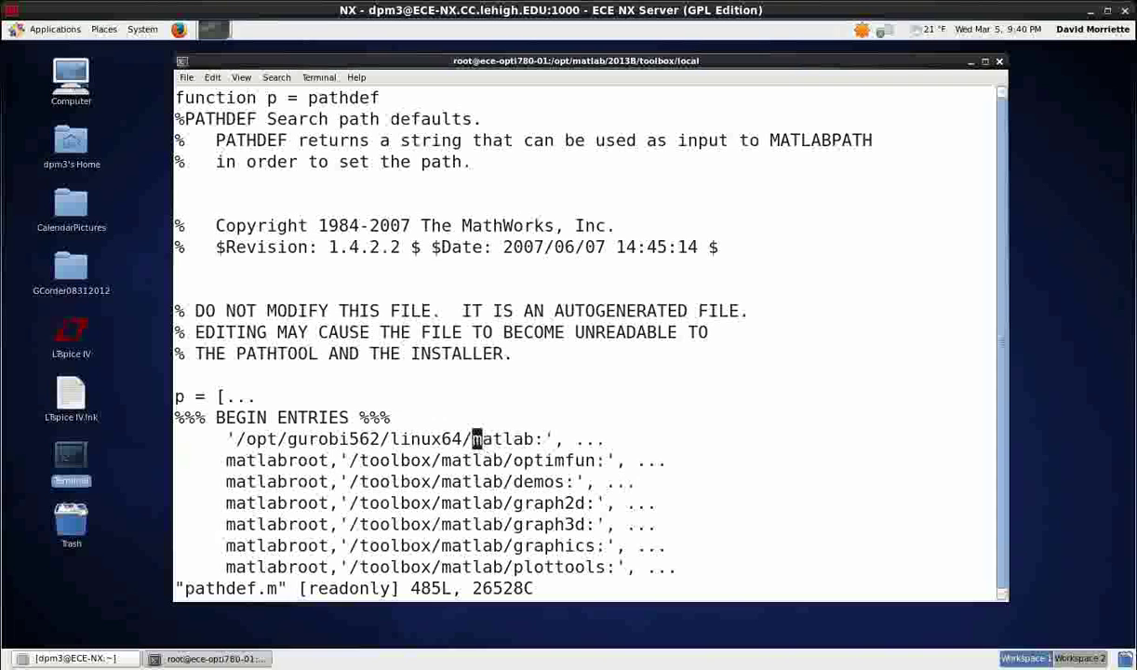
key("Left")
key("Left")
key("Left")
key("Left")
key("Left")
key("Left")
key("Left")
key("Left")
key("Left")
key("Left")
key("Left")
key("Left")
key("Left")
key("Left")
key("Left")
key("Left")
key("Left")
key("Left")
key("Left")
key("Left")
type(":q!")
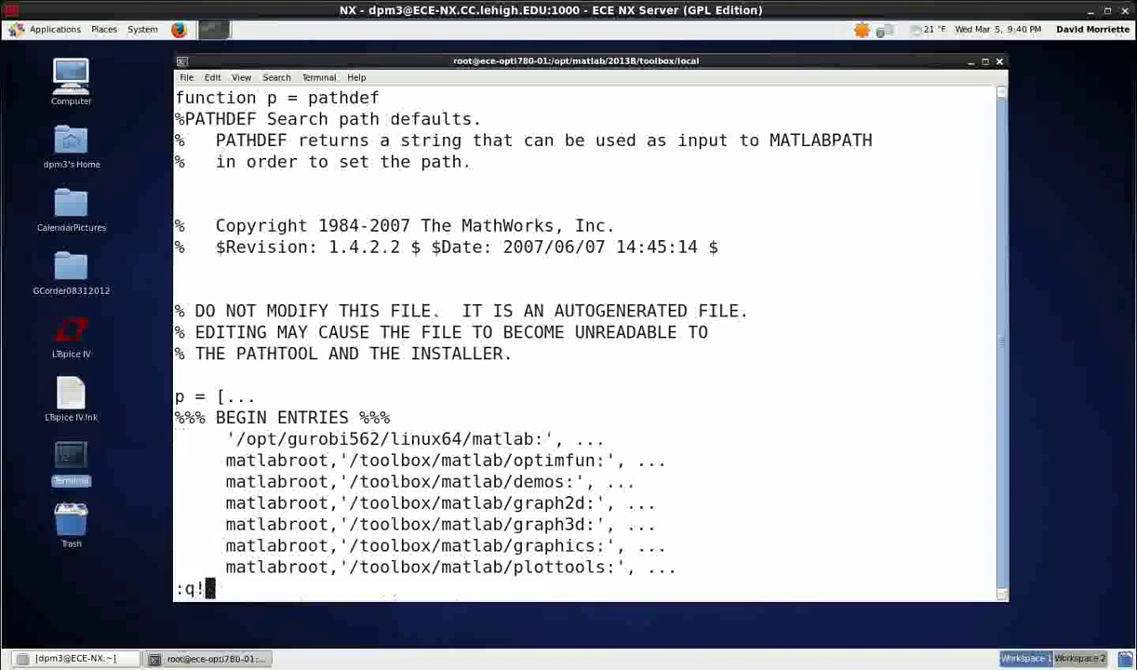
Exit vi without saving and go to the home directory with cd.
key("Return")
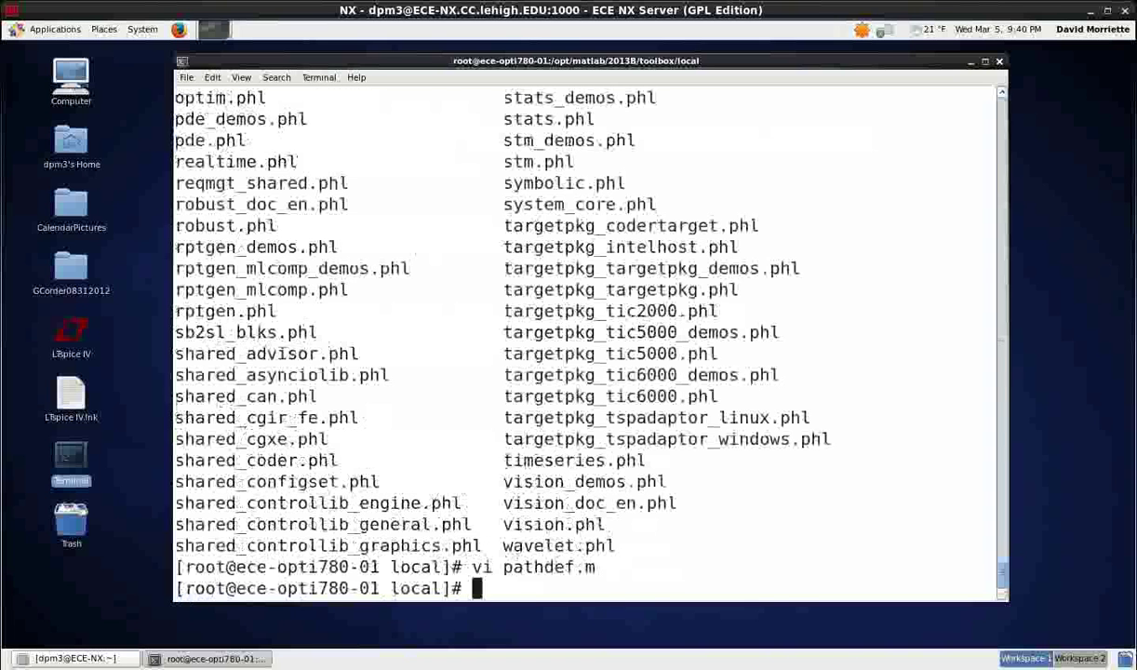
type("cd")
key("Return")
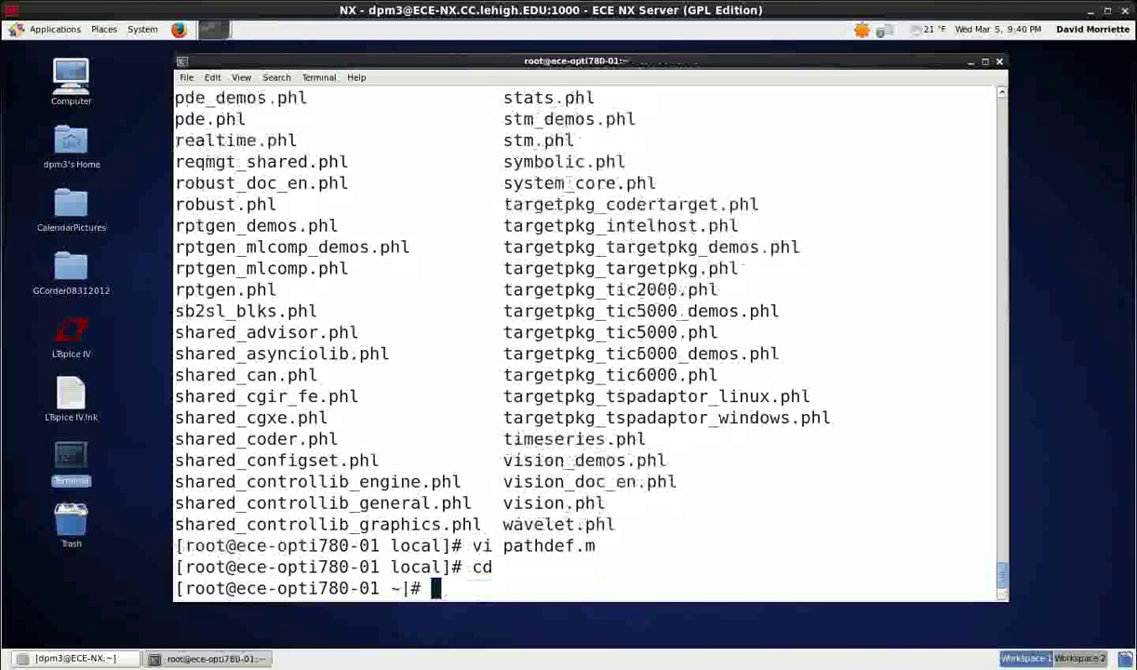